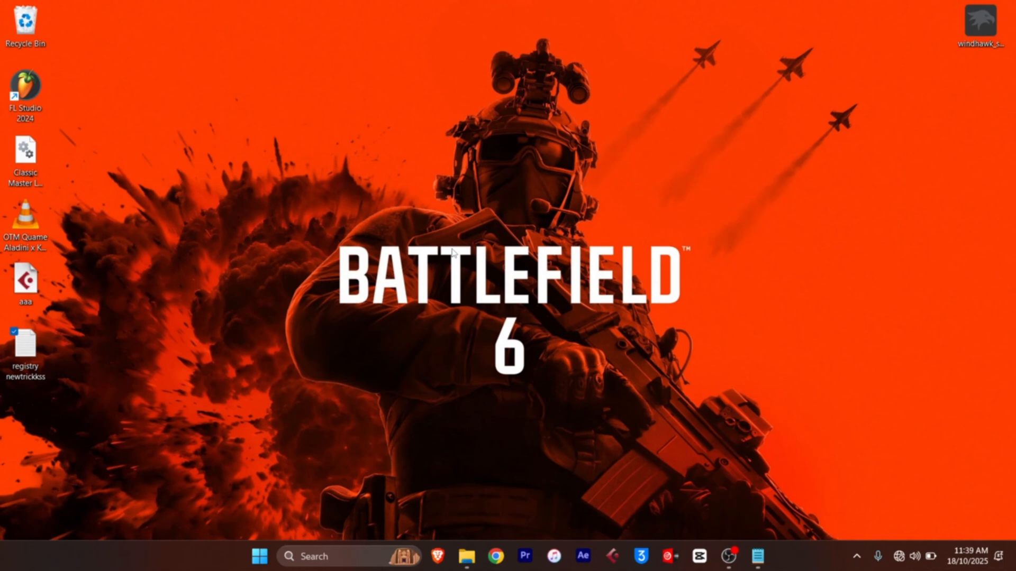
# Create a system restore point with the description "reg backup"
pyautogui.click(307, 556)
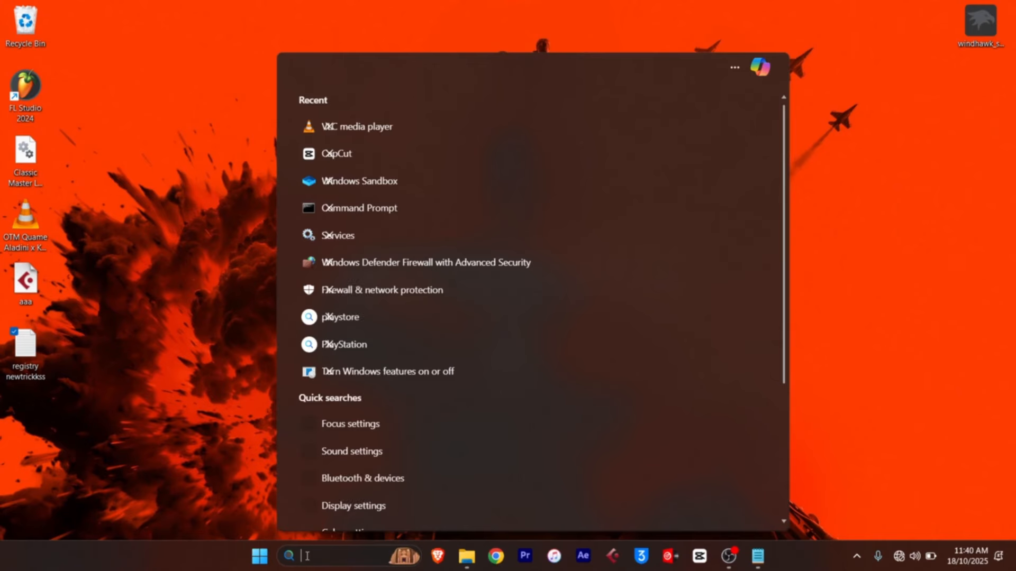
pyautogui.write('RESTORE')
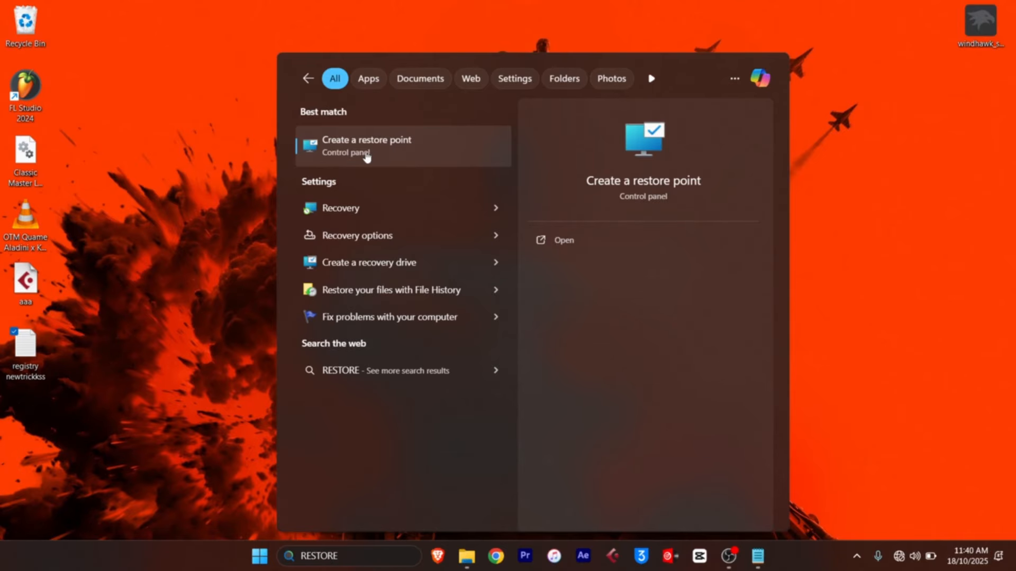
pyautogui.click(376, 153)
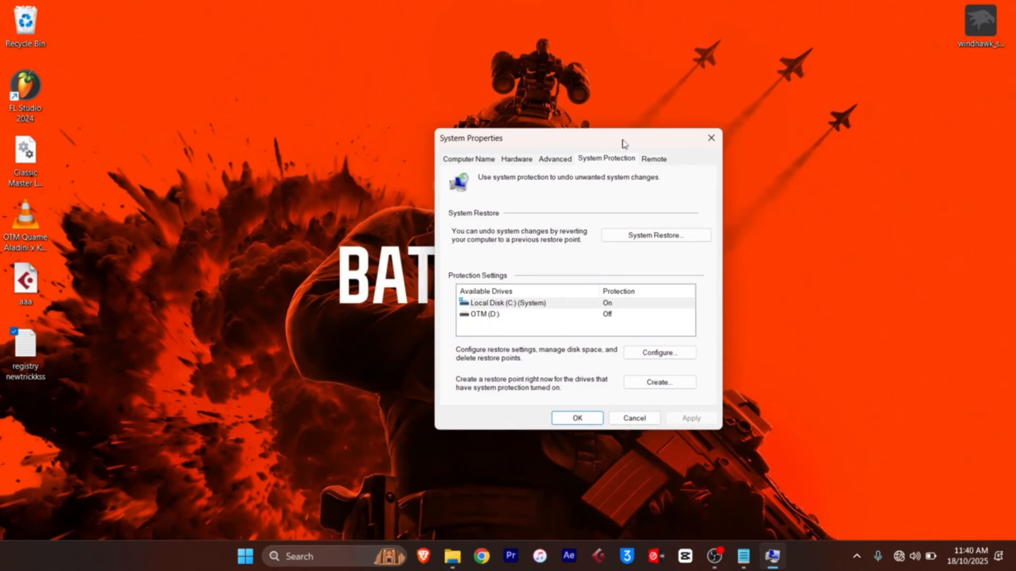
pyautogui.moveTo(610, 130); pyautogui.dragTo(602, 126)
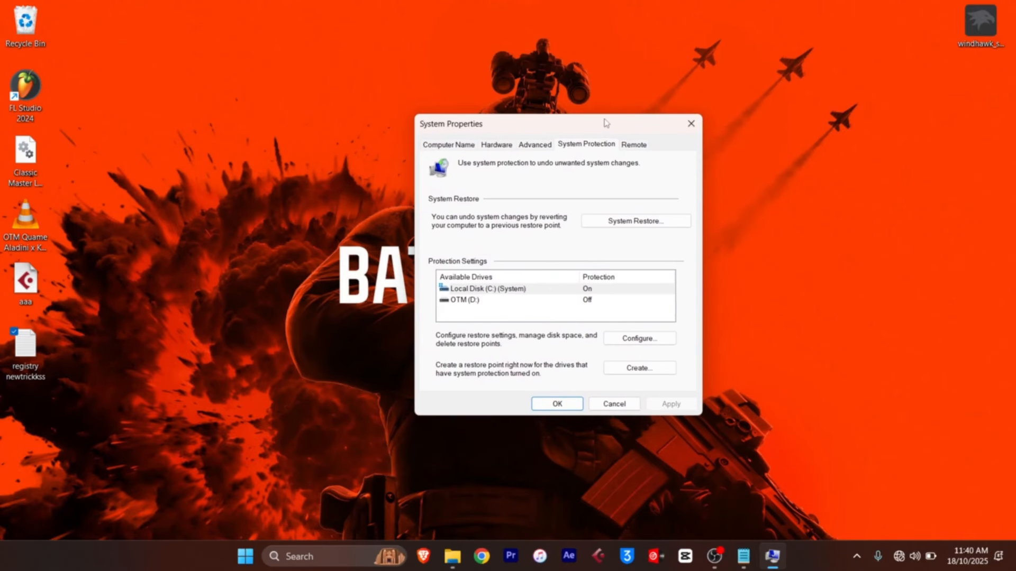
pyautogui.click(652, 369)
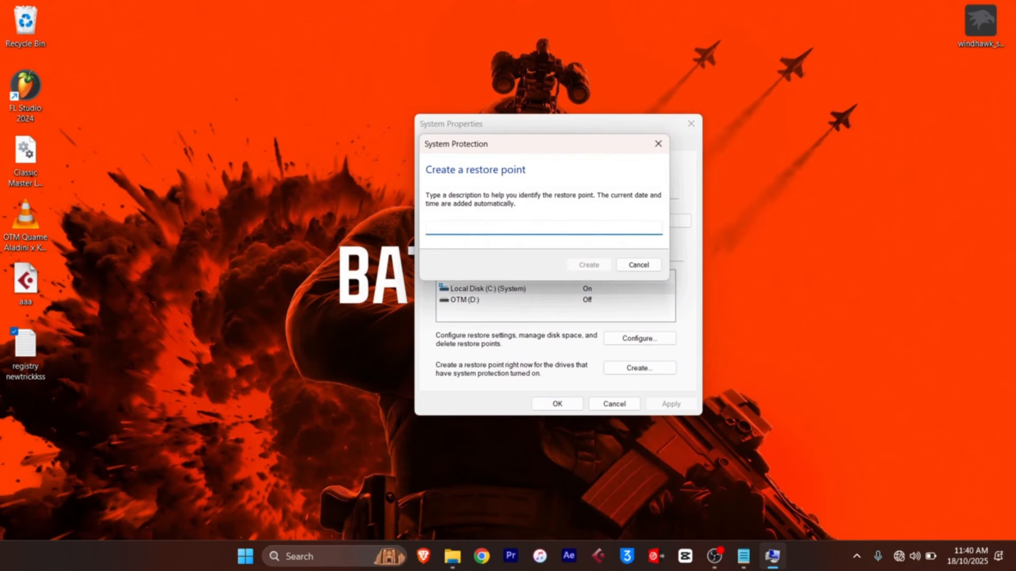
pyautogui.write('reg backup')
pyautogui.click(589, 265)
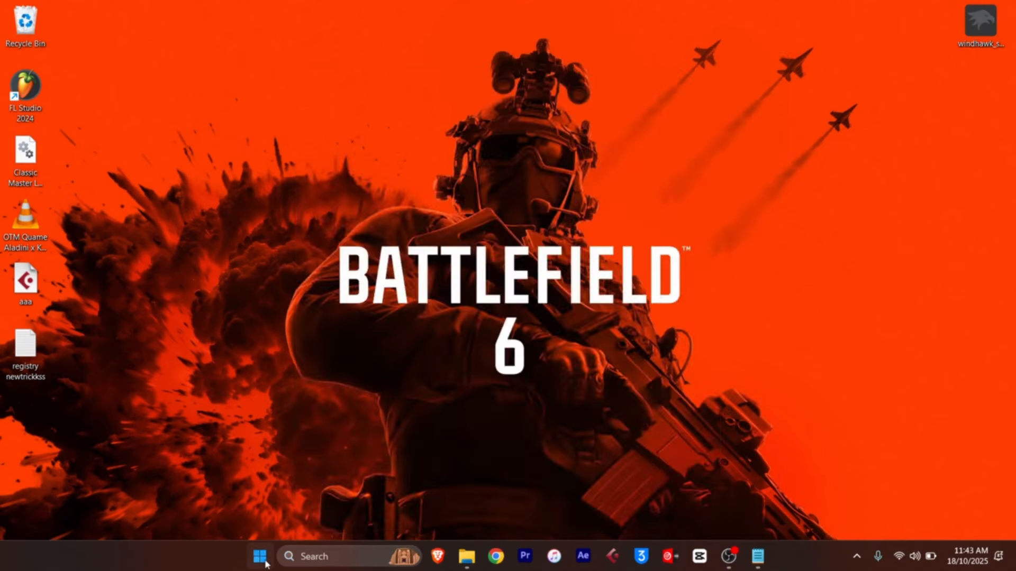
# Search Windows for "regedit", launch Registry Editor and allow it to make changes
pyautogui.click(265, 563)
pyautogui.write('regedit')
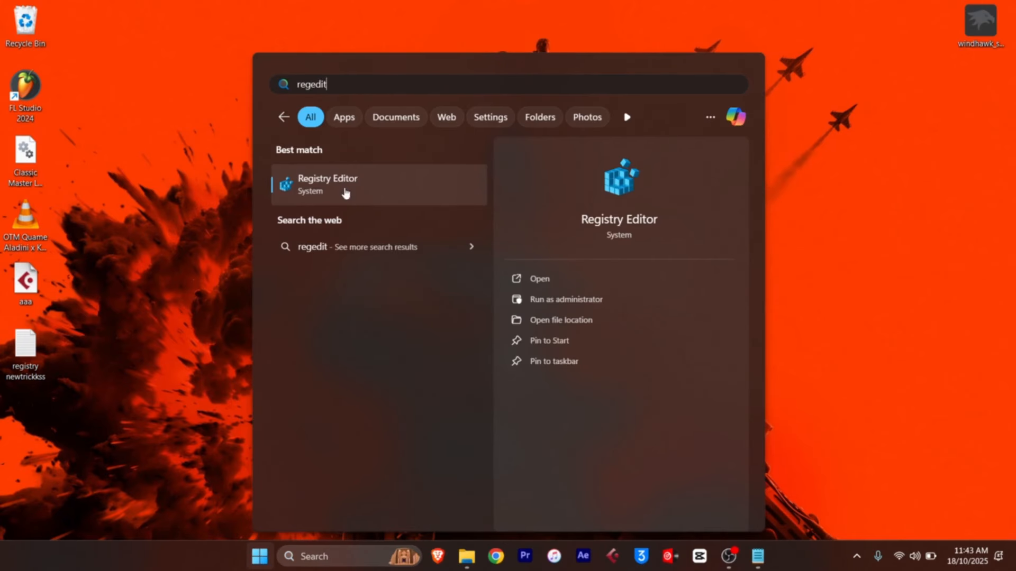
pyautogui.click(343, 188)
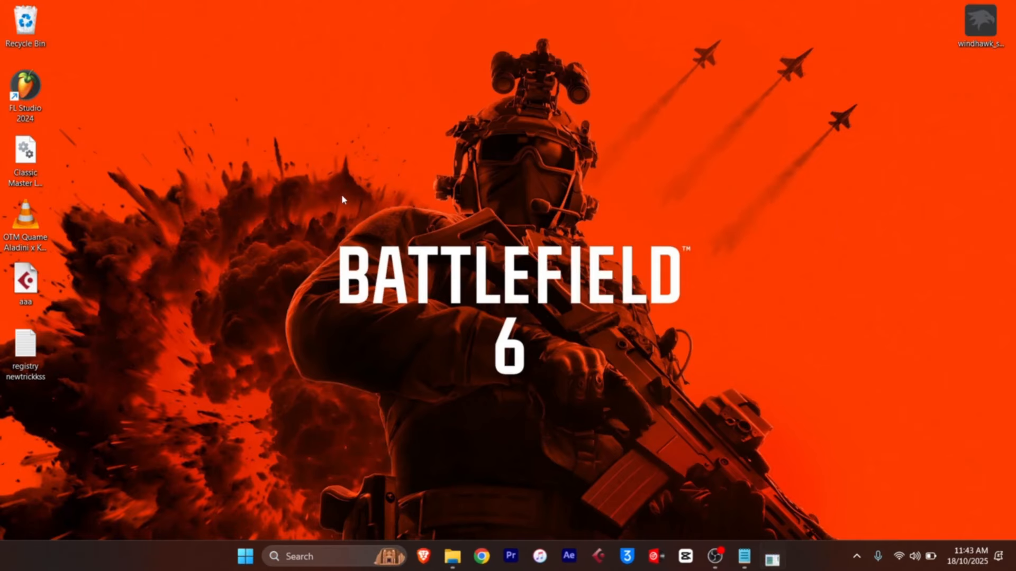
pyautogui.click(443, 385)
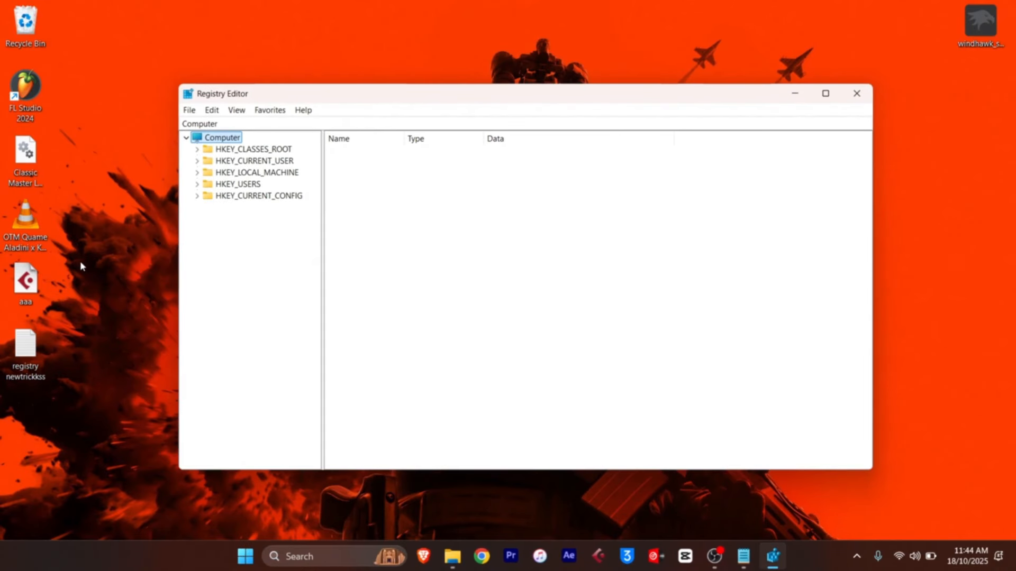
# Expand the registry tree down to HKEY_CURRENT_USER\Software\Microsoft
pyautogui.click(220, 162)
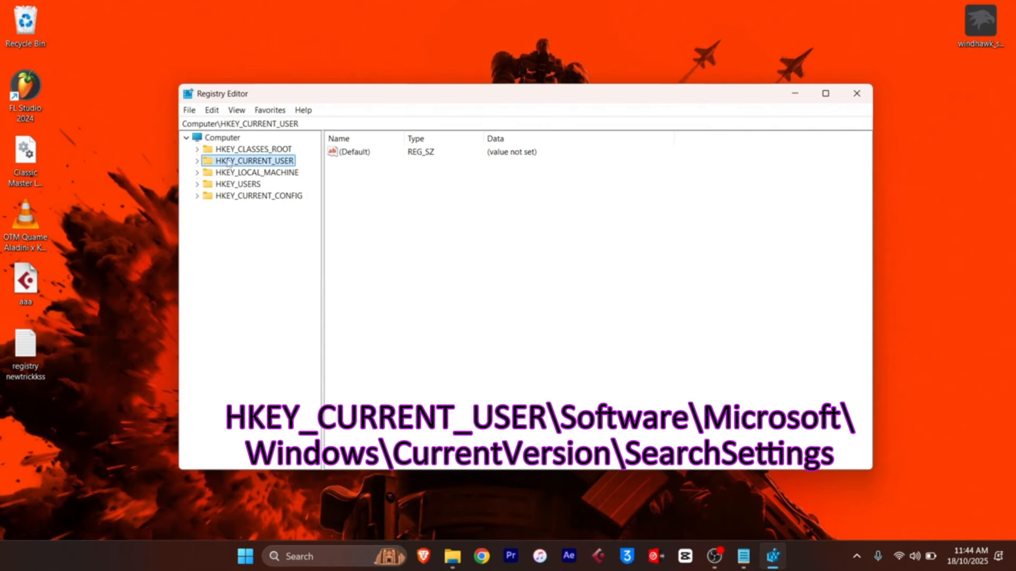
pyautogui.click(197, 161)
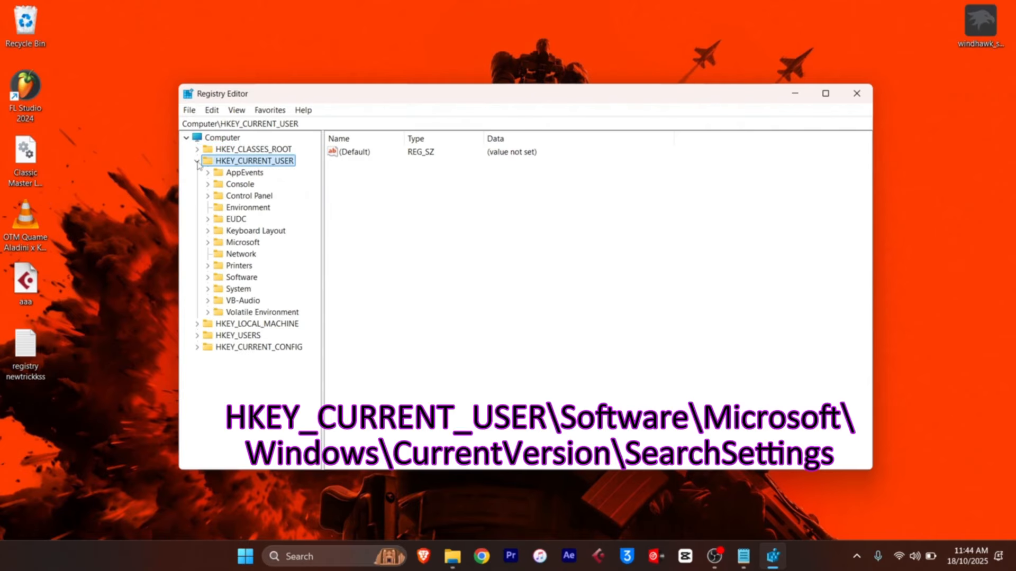
pyautogui.click(207, 279)
pyautogui.scroll(-3, 209, 283)
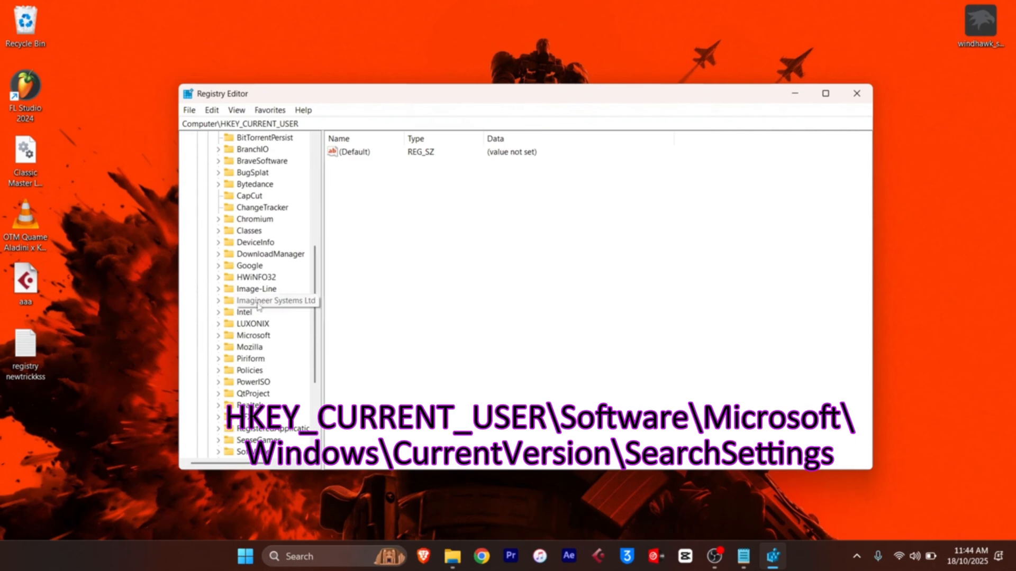
pyautogui.click(225, 336)
pyautogui.click(217, 336)
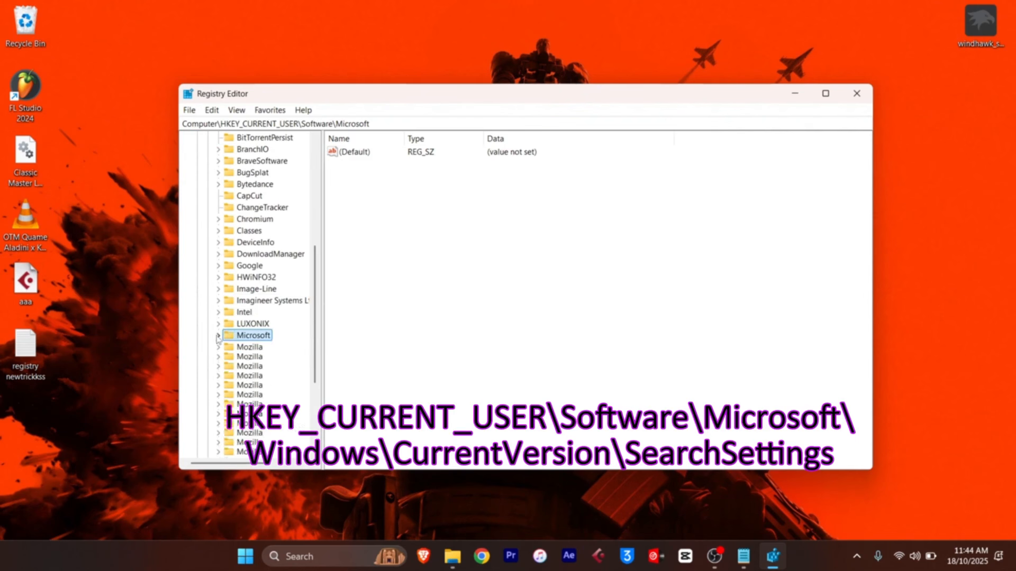
# Within the Microsoft key, expand Windows and CurrentVersion and select the SearchSettings key
pyautogui.scroll(-10, 260, 354)
pyautogui.scroll(-5, 259, 350)
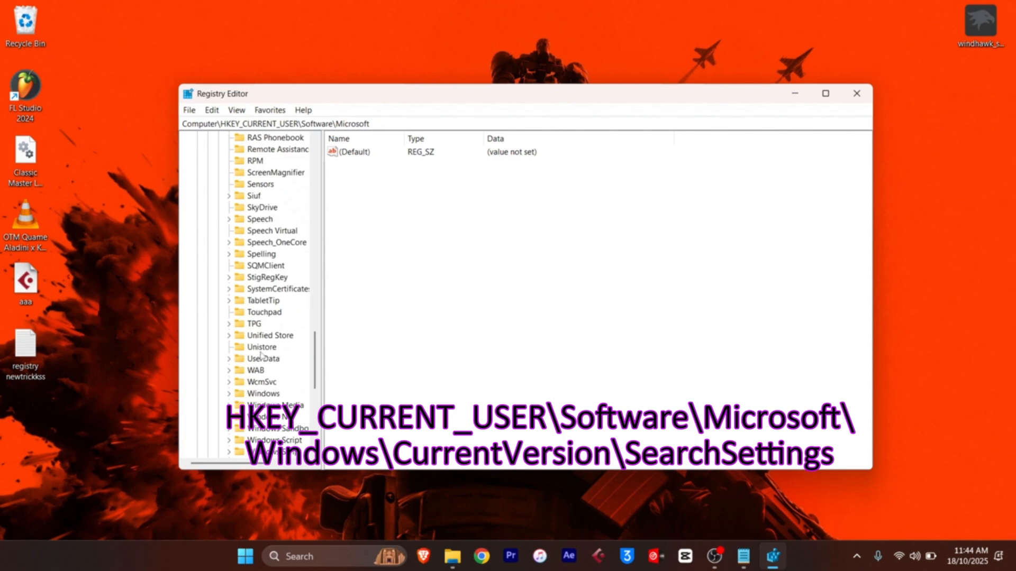
pyautogui.click(236, 395)
pyautogui.click(229, 395)
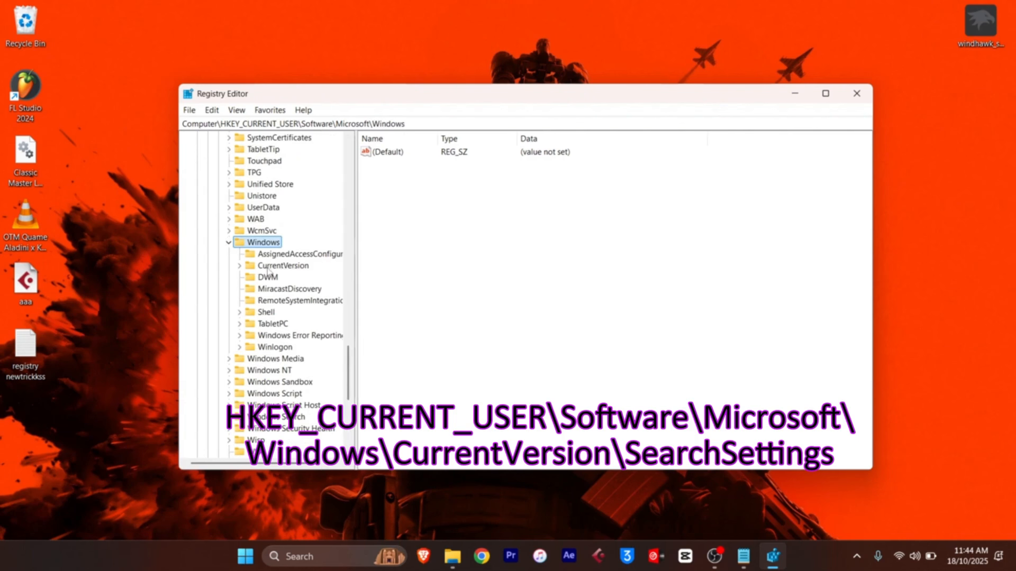
pyautogui.click(268, 266)
pyautogui.click(239, 268)
pyautogui.scroll(-11, 239, 273)
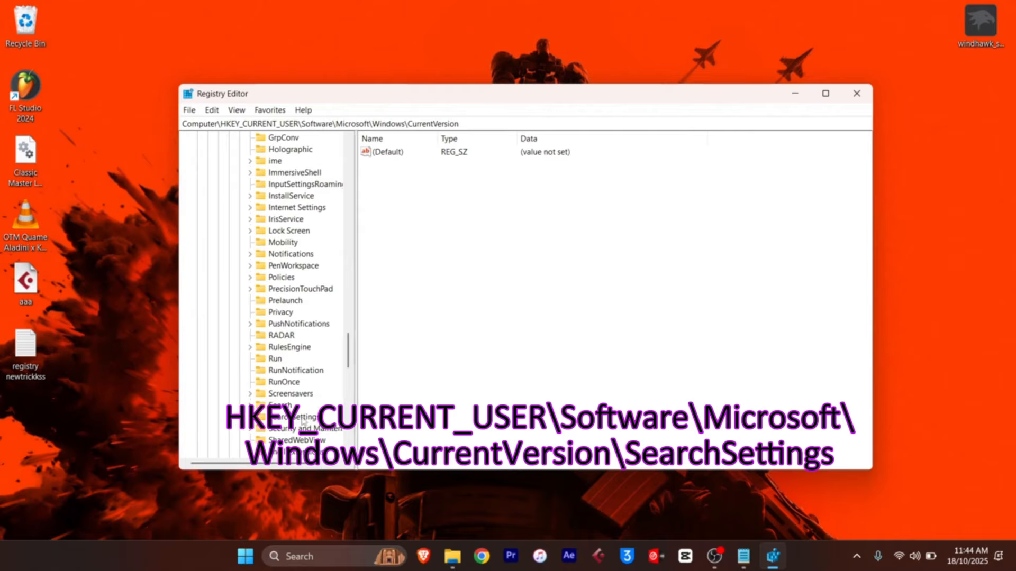
pyautogui.click(301, 417)
pyautogui.scroll(-1, 312, 381)
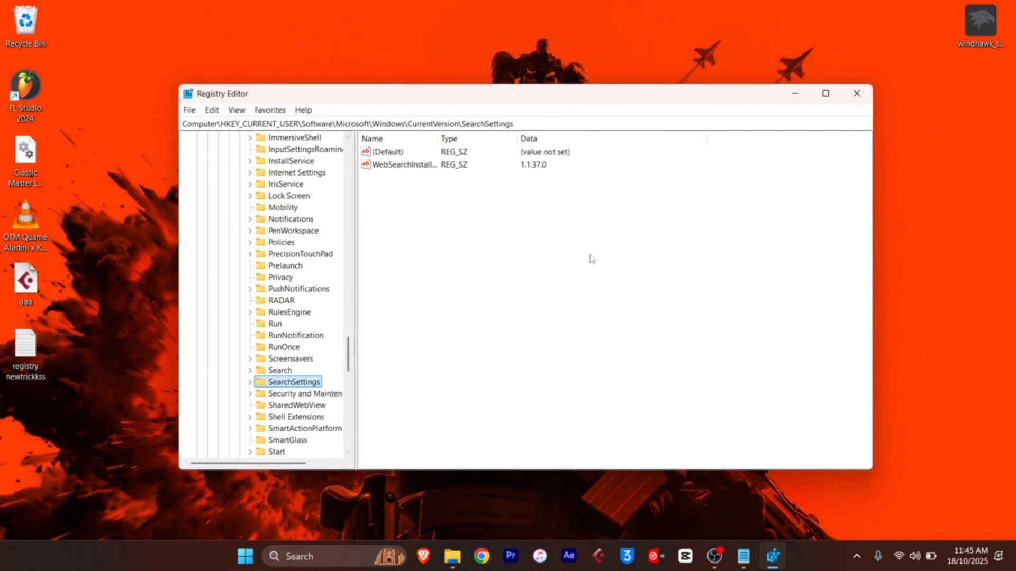
# Add a DWORD (32-bit) value named IsDynamicSearchBoxEnabled to the SearchSettings key
pyautogui.rightClick(528, 244)
pyautogui.moveTo(573, 259)
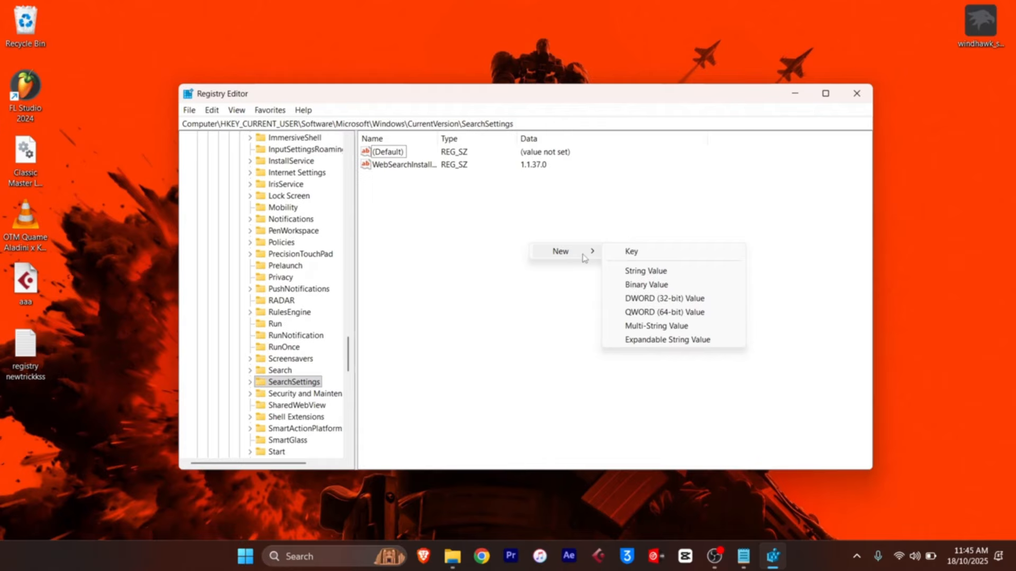
pyautogui.click(649, 299)
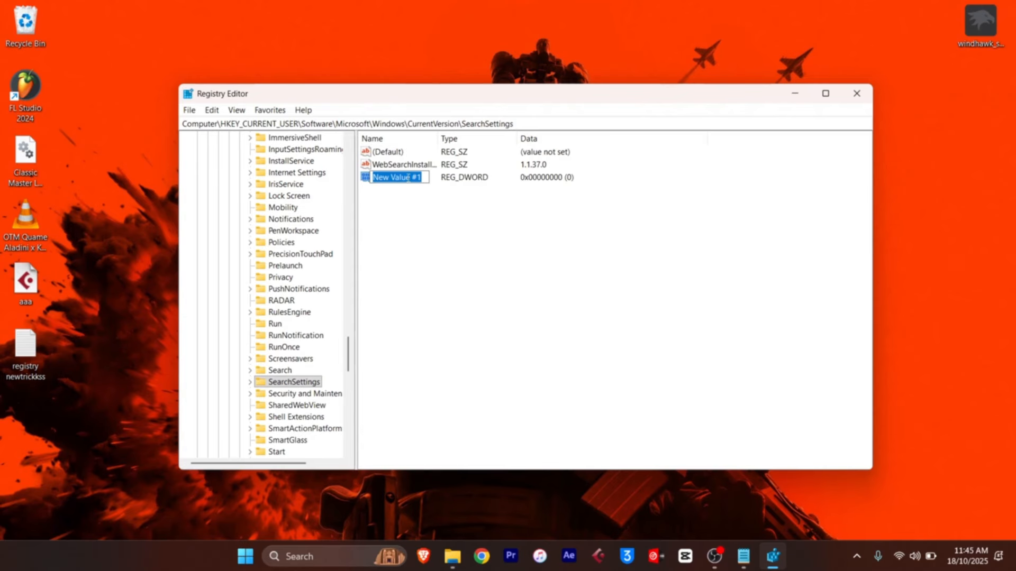
pyautogui.write('IsDynamicSearchBoxEnabled')
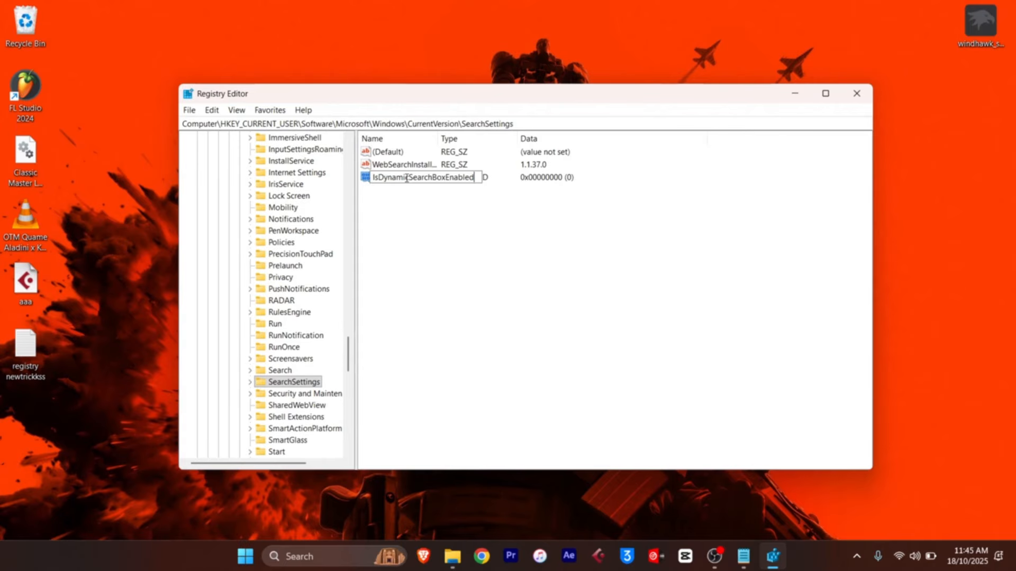
pyautogui.press('Return')
# Set the value data of IsDynamicSearchBoxEnabled to 0
pyautogui.doubleClick(407, 177)
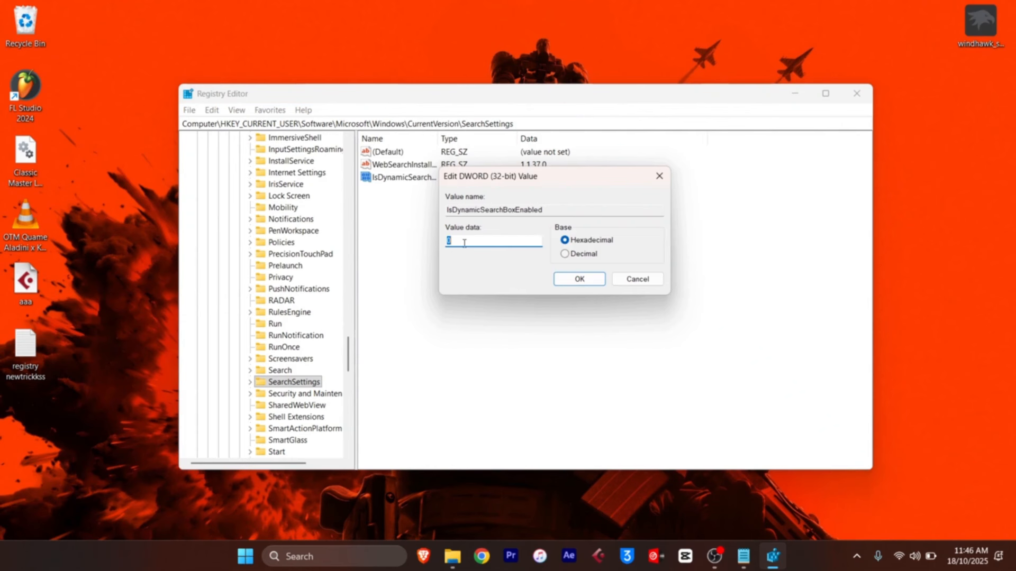
pyautogui.moveTo(464, 243); pyautogui.dragTo(438, 241)
pyautogui.write('0')
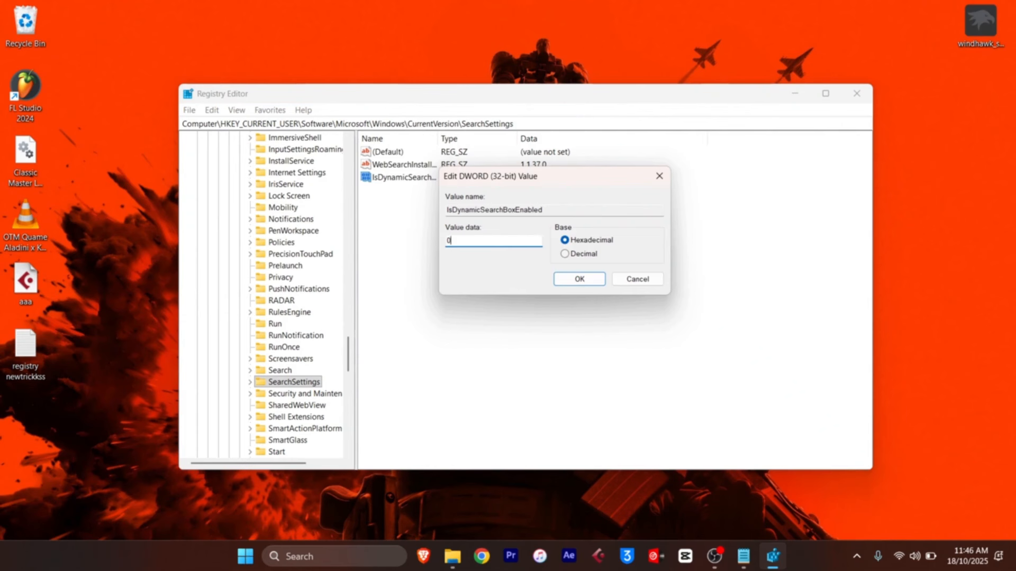
pyautogui.click(579, 280)
# Open Task Manager and filter the processes by "windows"
pyautogui.rightClick(807, 552)
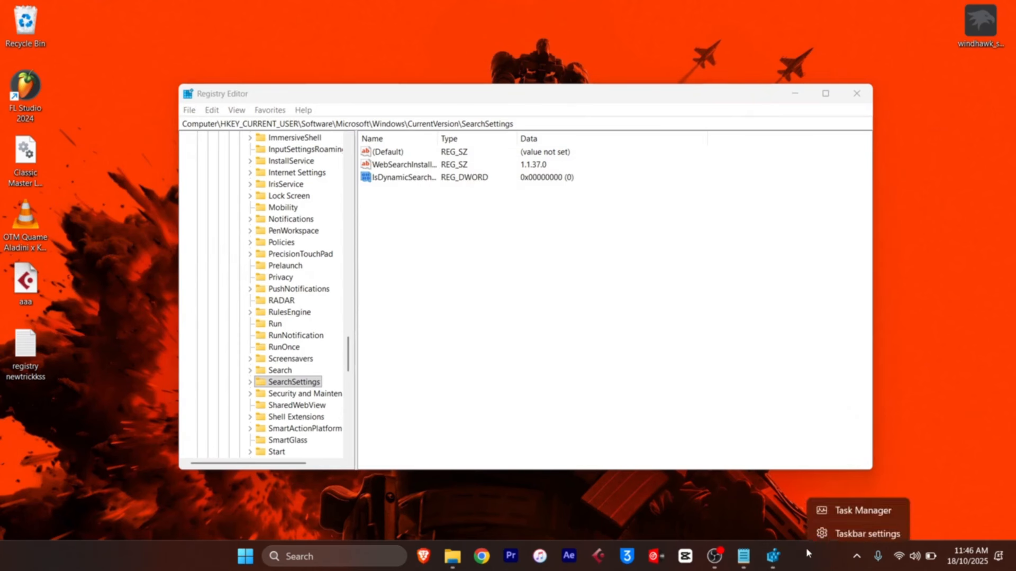
pyautogui.click(851, 507)
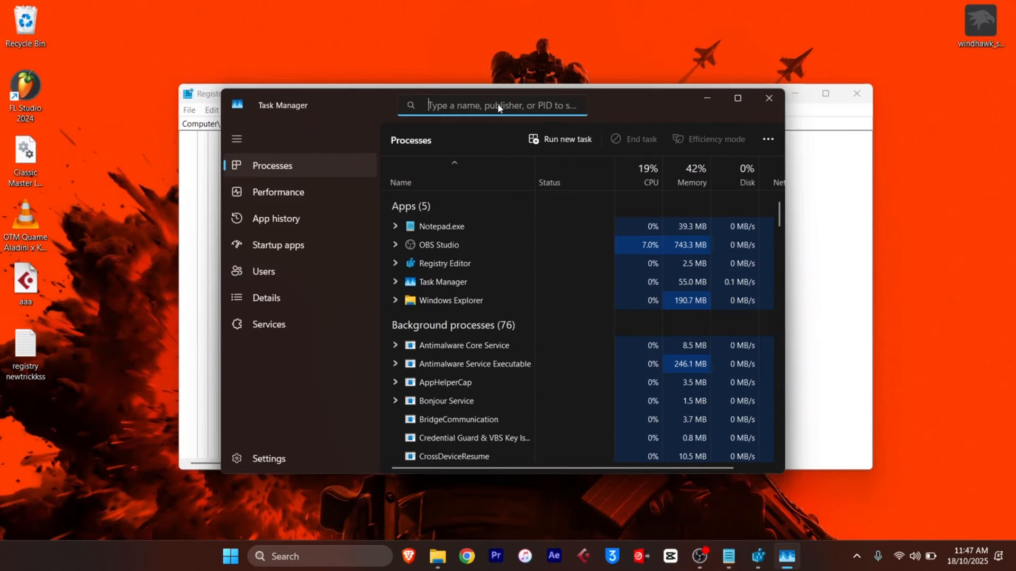
pyautogui.write('windowd')
pyautogui.press('BackSpace')
pyautogui.write('s')
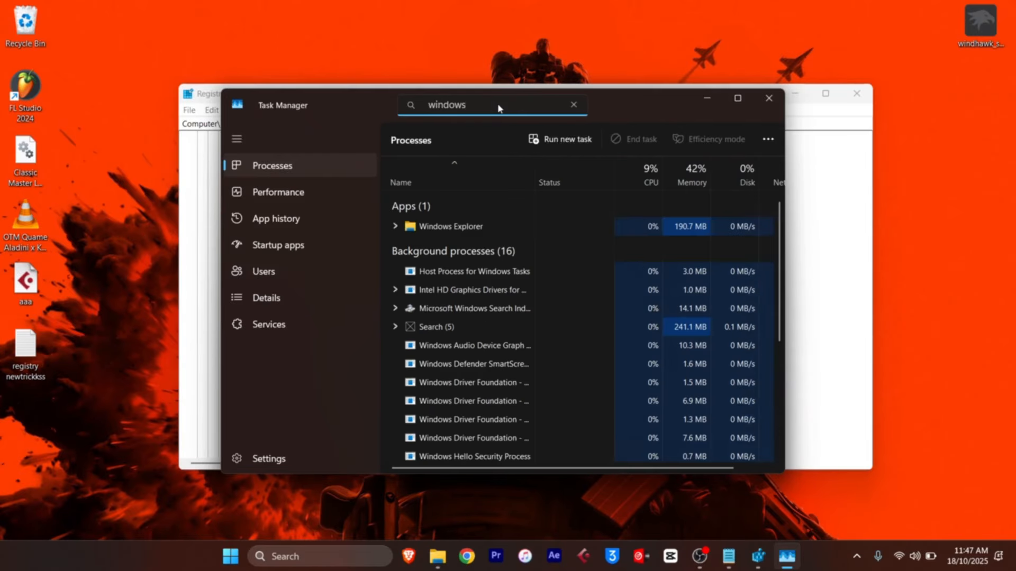
# Restart the Windows Explorer process and open the Windows search panel to check the change
pyautogui.rightClick(450, 231)
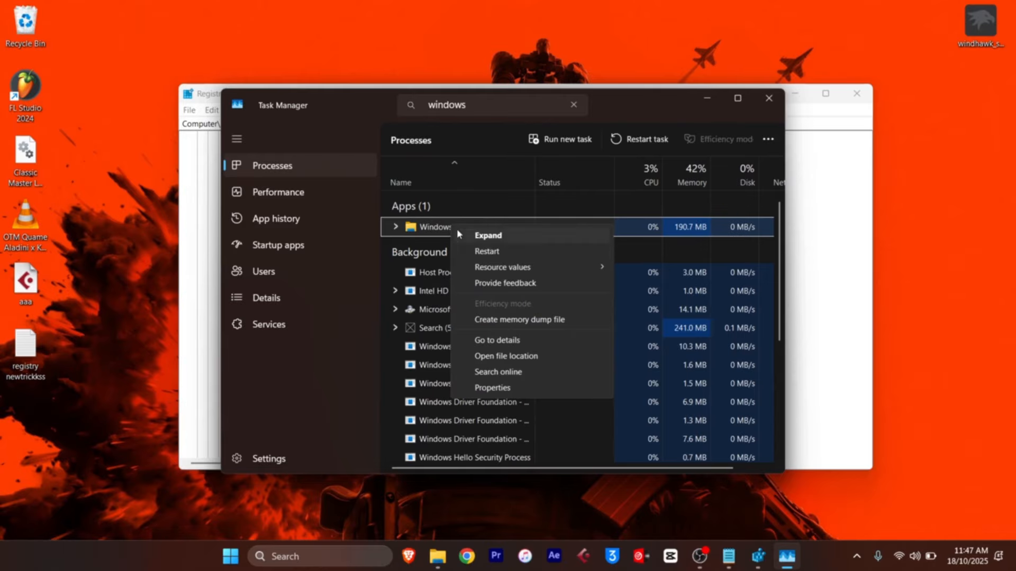
pyautogui.click(491, 253)
pyautogui.scroll(-3, 490, 247)
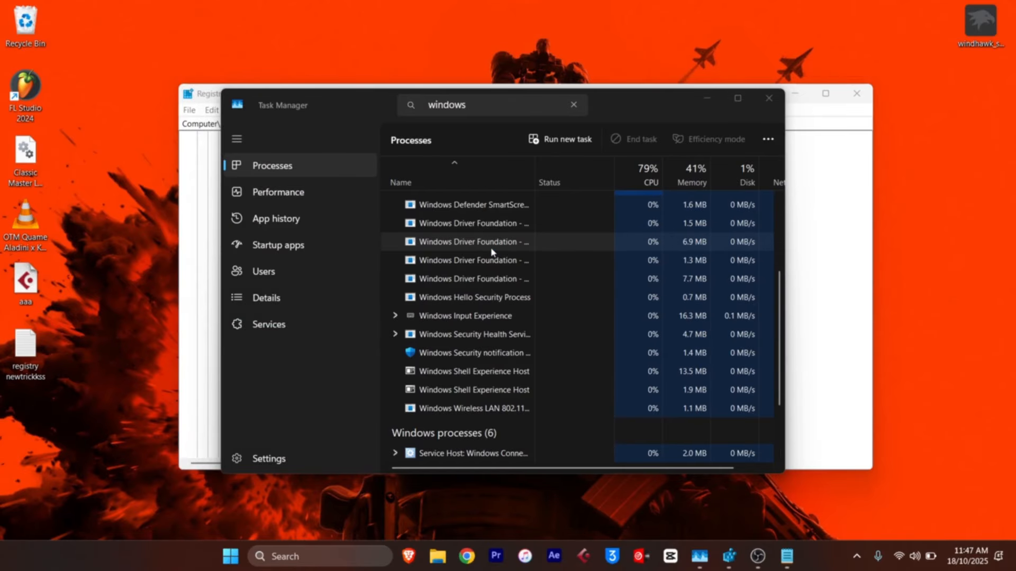
pyautogui.click(302, 558)
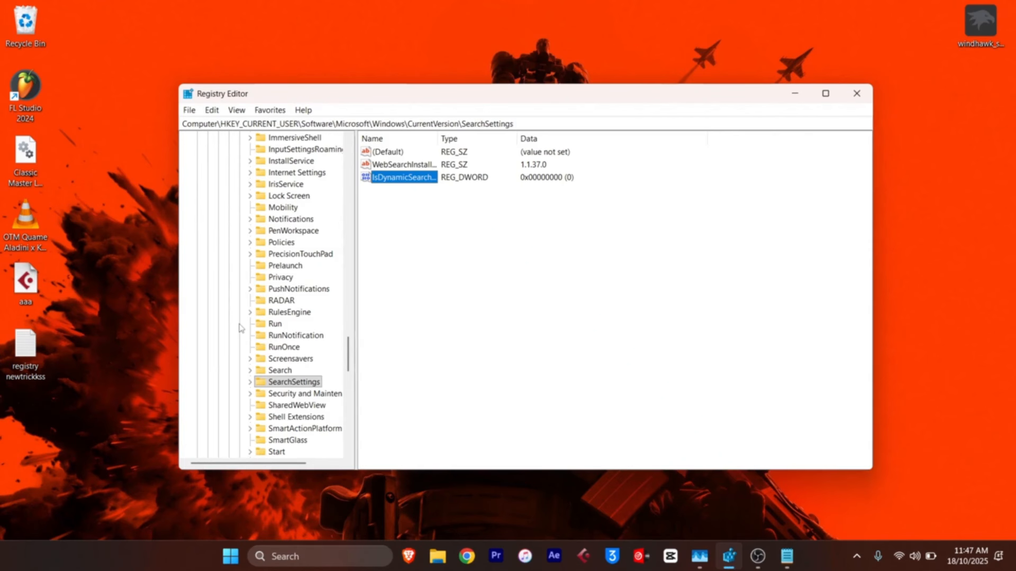
# Collapse the registry tree in Registry Editor back to the HKEY_CURRENT_USER key
pyautogui.scroll(17, 239, 328)
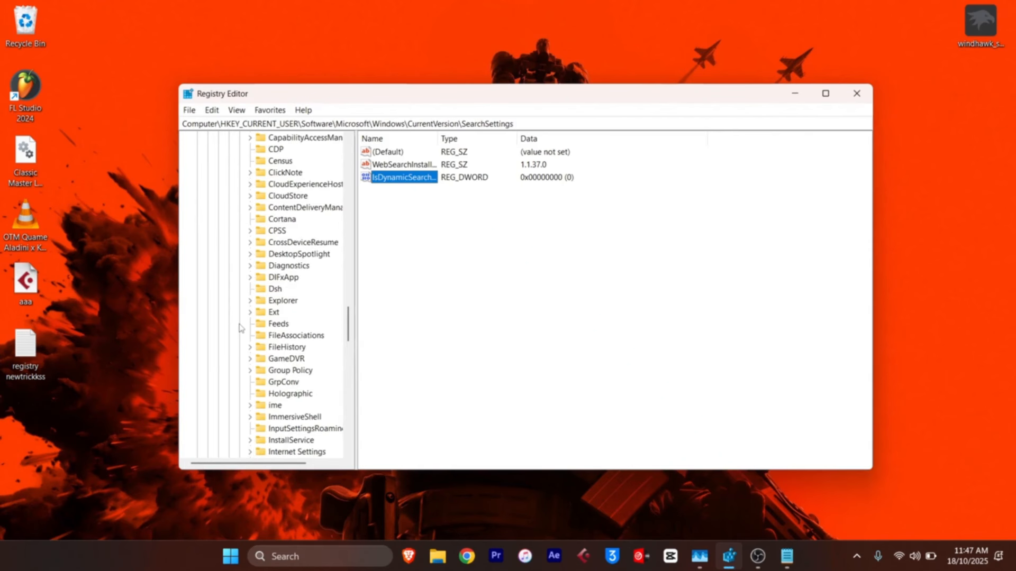
pyautogui.click(239, 278)
pyautogui.click(229, 254)
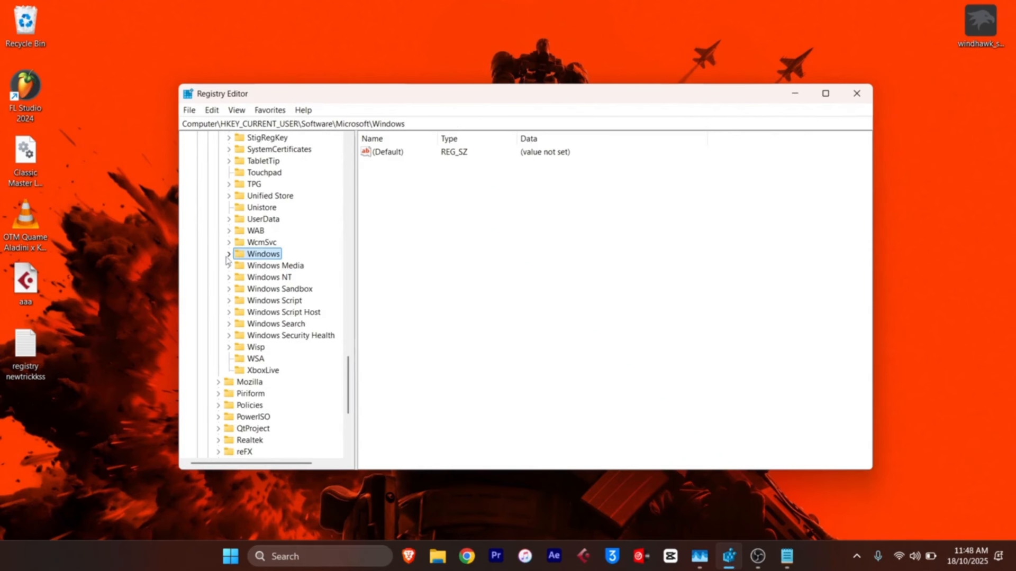
pyautogui.scroll(7, 259, 275)
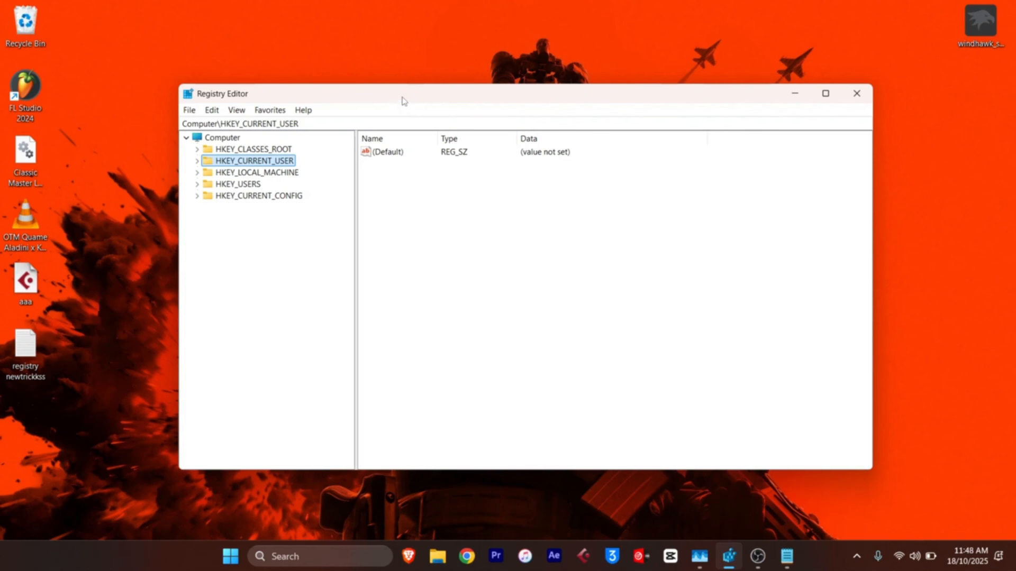
# Go directly to the registry path HKEY_CURRENT_USER\Software\Microsoft\Windows\CurrentVersion\SearchSettings
pyautogui.moveTo(404, 100); pyautogui.dragTo(426, 110)
pyautogui.click(340, 135)
pyautogui.moveTo(339, 136); pyautogui.dragTo(183, 140)
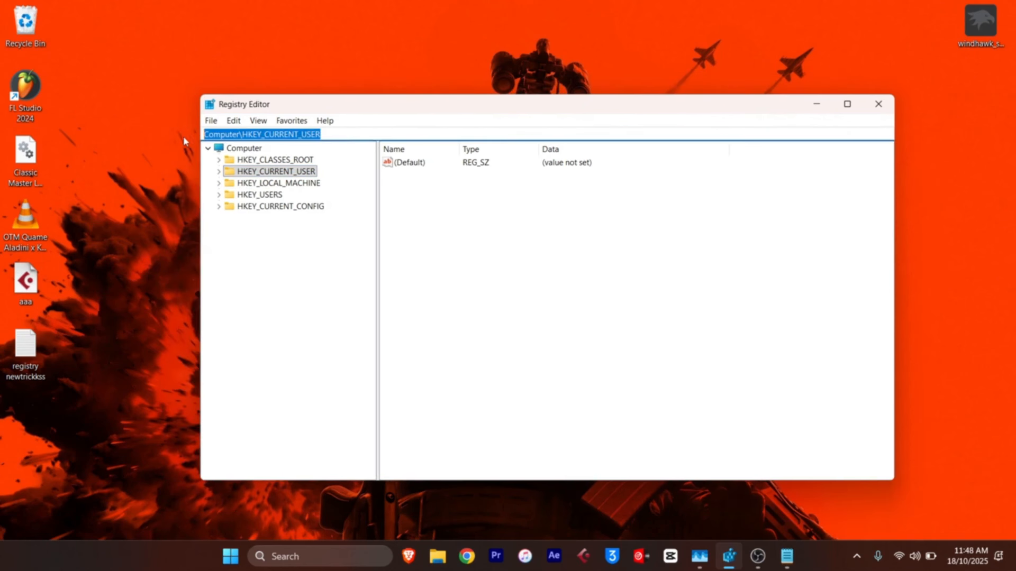
pyautogui.write('HKEY_CURRENT_USER\\Software\\Microsoft\\Windows\\CurrentVersion\\SearchSettings')
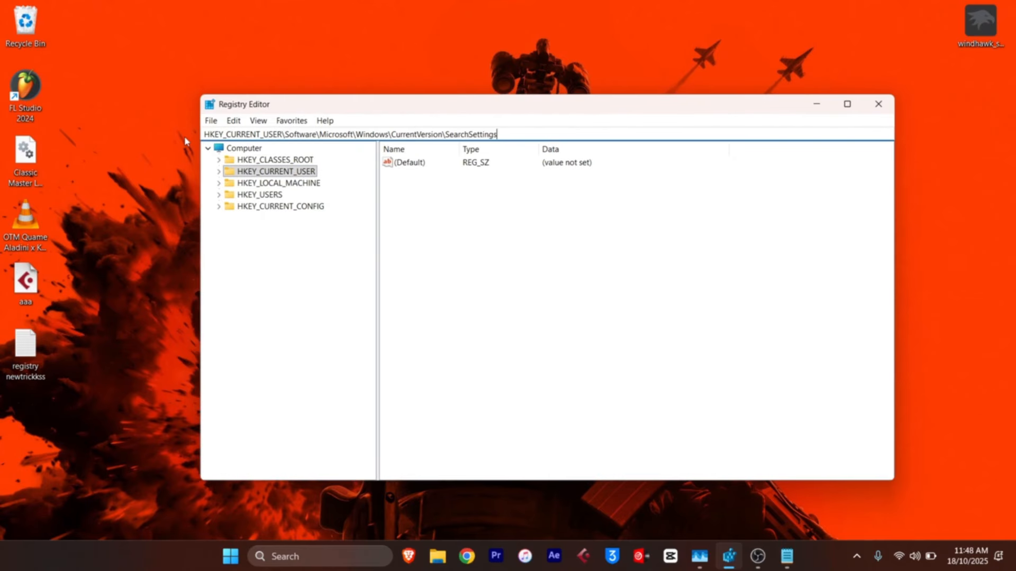
pyautogui.press('Return')
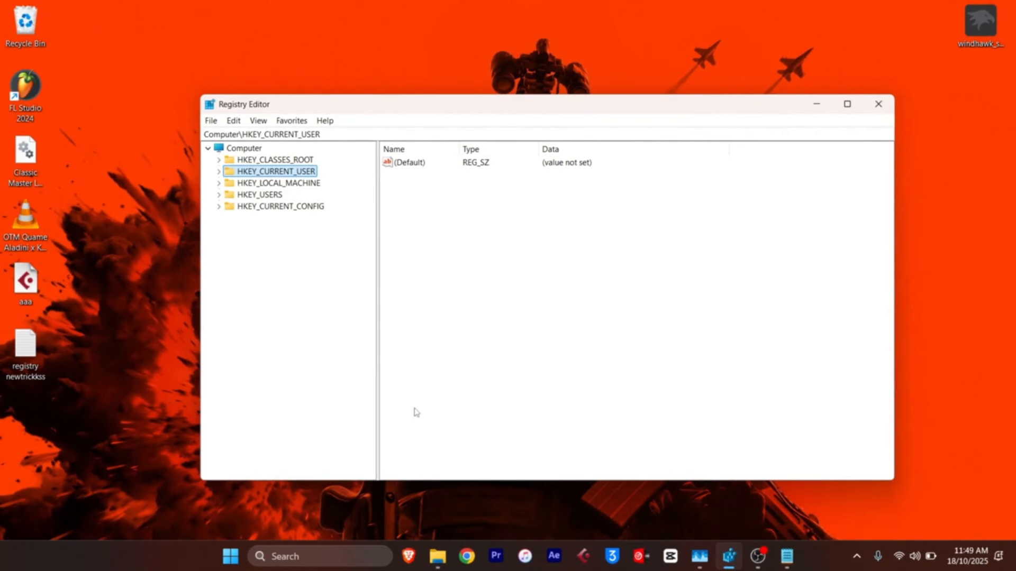
# Search Windows for "vlc", preview the VLC media player web suggestion, and close the search panel
pyautogui.click(326, 561)
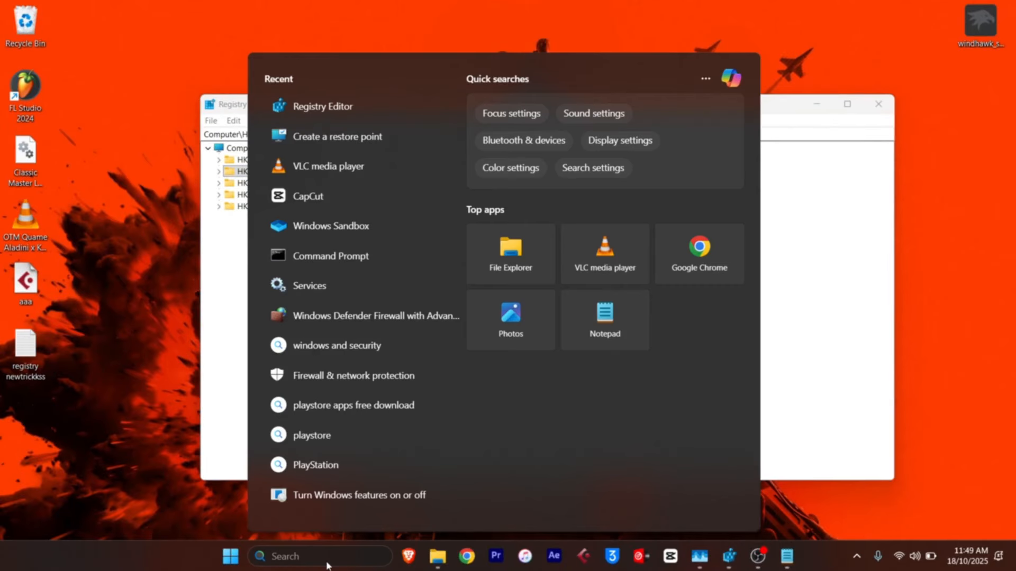
pyautogui.write('vlc')
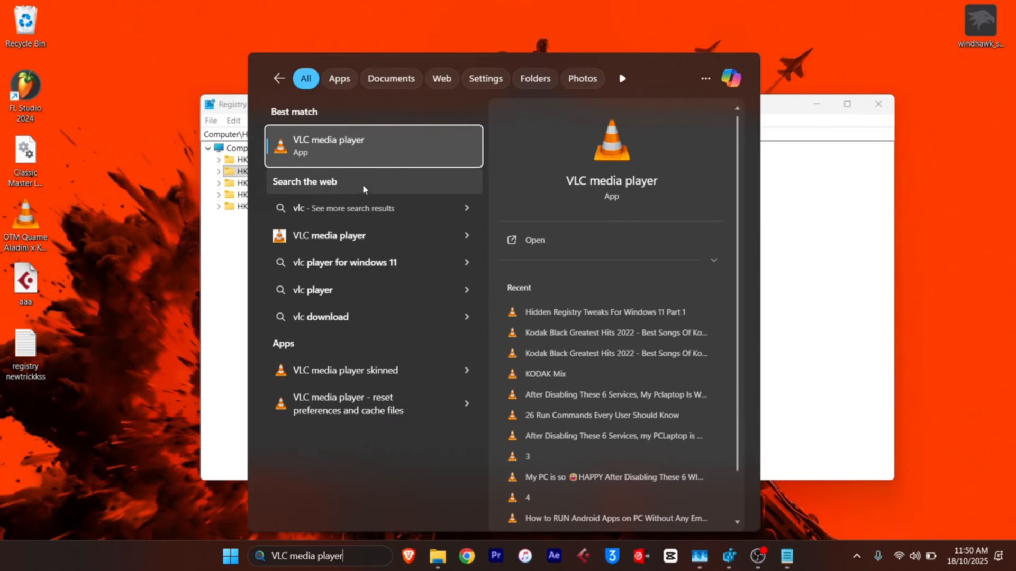
pyautogui.click(369, 237)
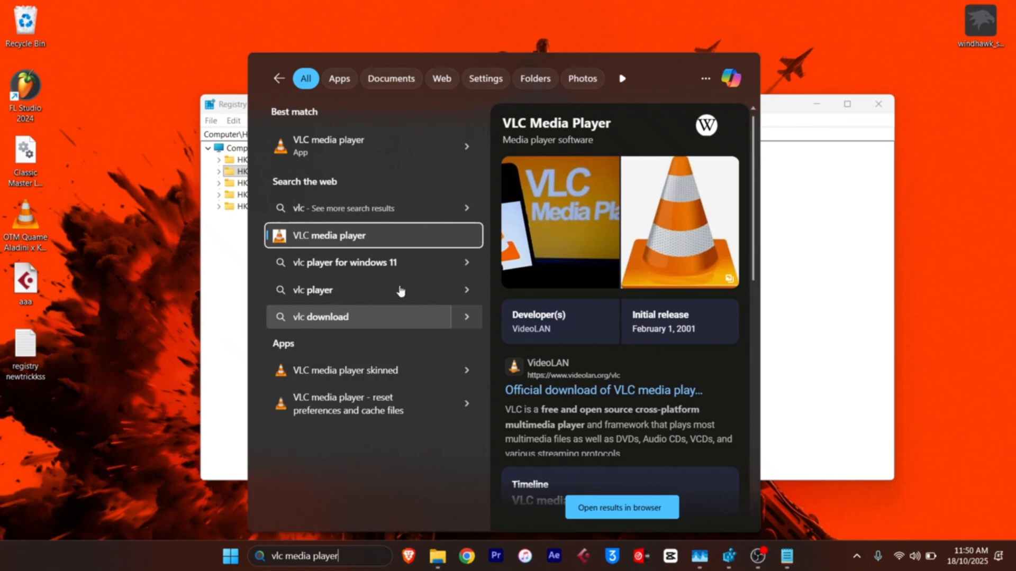
pyautogui.press('Escape')
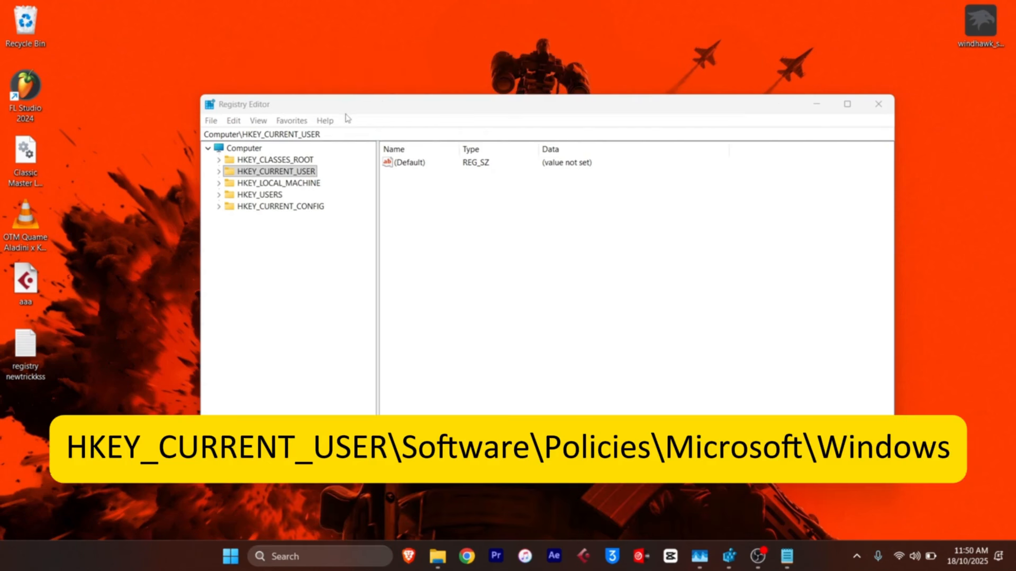
# Expand the registry tree to HKEY_CURRENT_USER\Software\Policies\Microsoft\Windows and select the Windows key
pyautogui.click(252, 174)
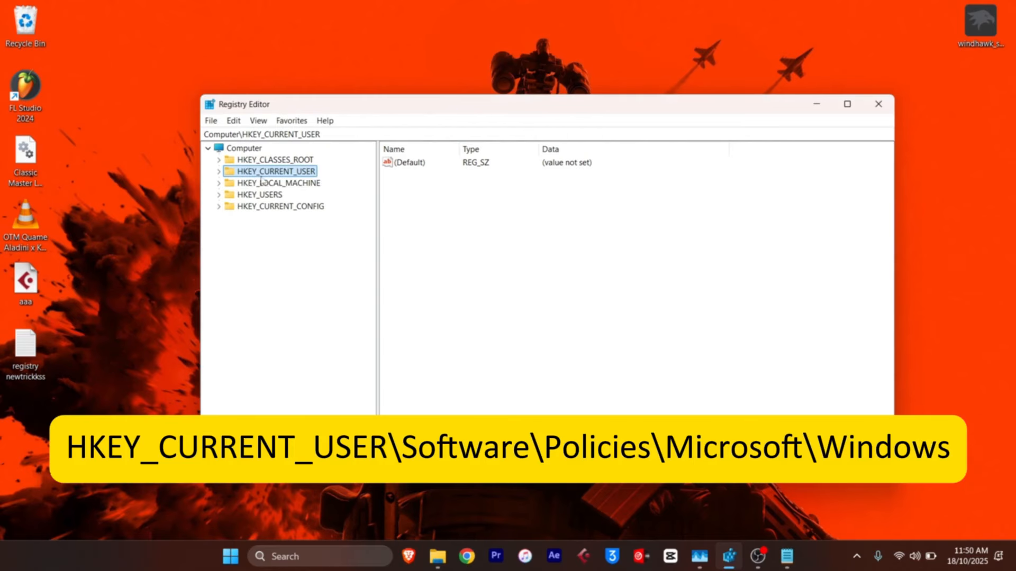
pyautogui.click(220, 173)
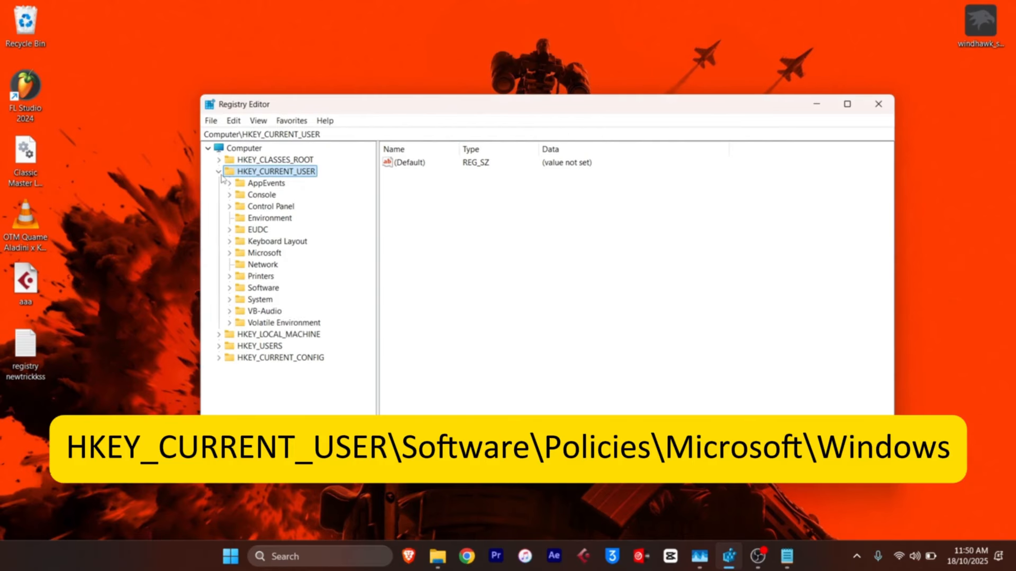
pyautogui.click(229, 288)
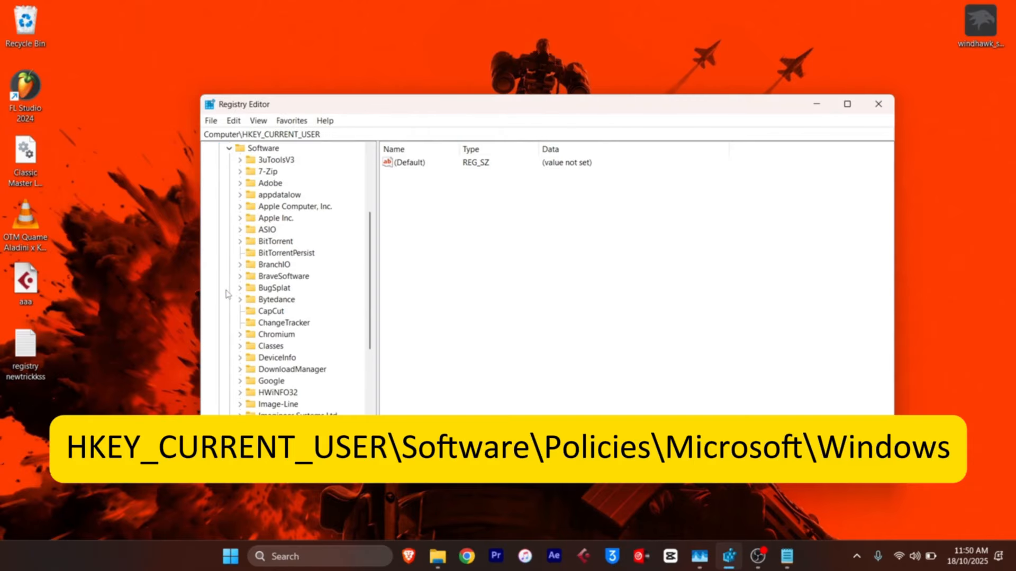
pyautogui.scroll(-7, 226, 294)
pyautogui.click(260, 230)
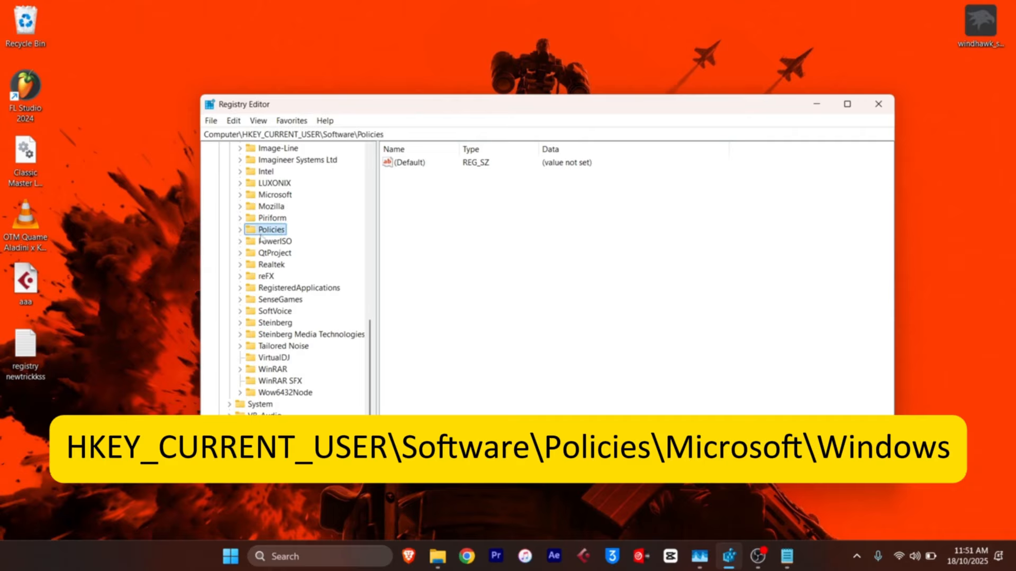
pyautogui.click(239, 230)
pyautogui.click(251, 254)
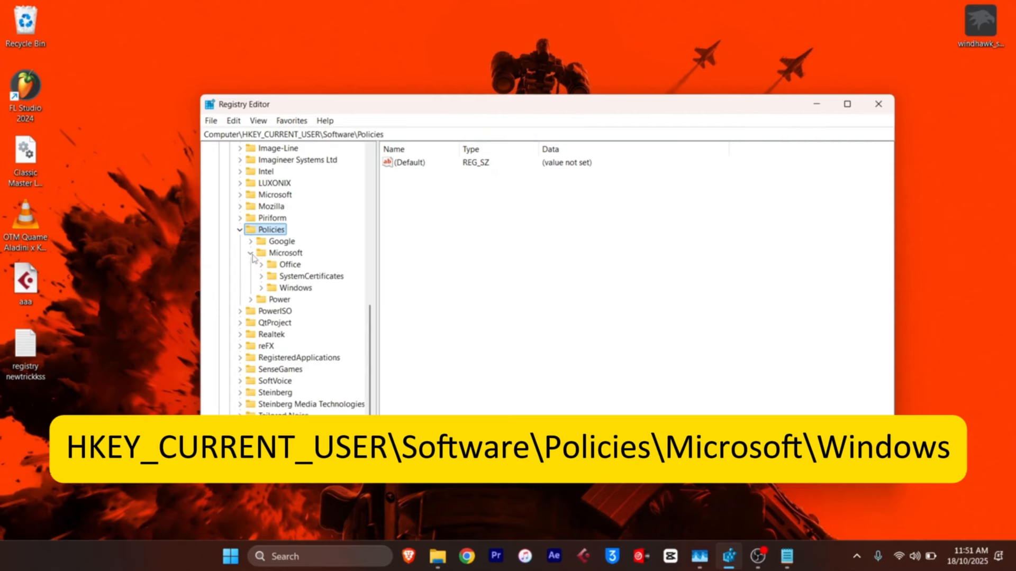
pyautogui.click(297, 288)
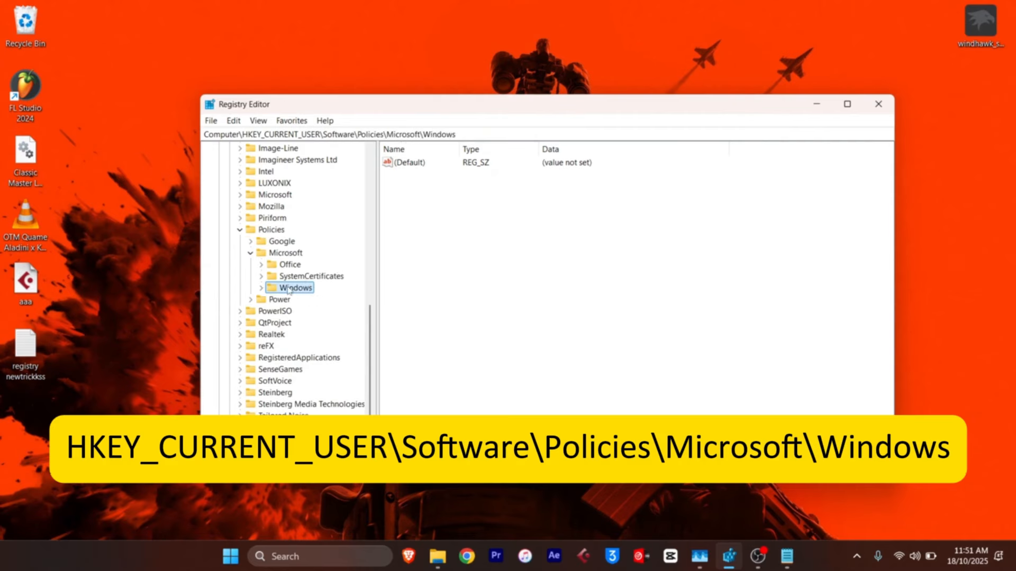
# Create a new subkey named Explorer under the Policies\Microsoft\Windows key
pyautogui.rightClick(288, 290)
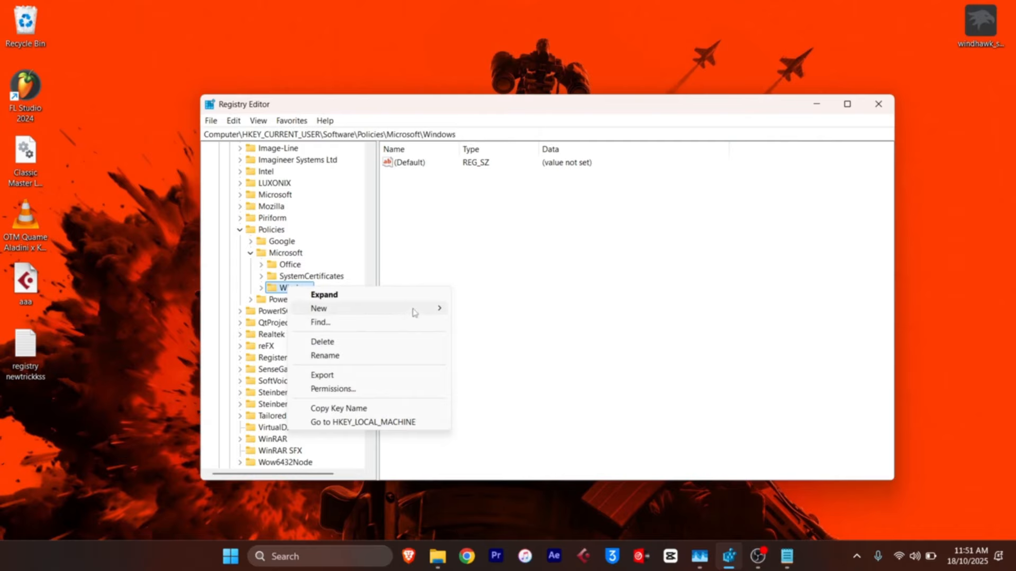
pyautogui.moveTo(414, 310)
pyautogui.click(480, 309)
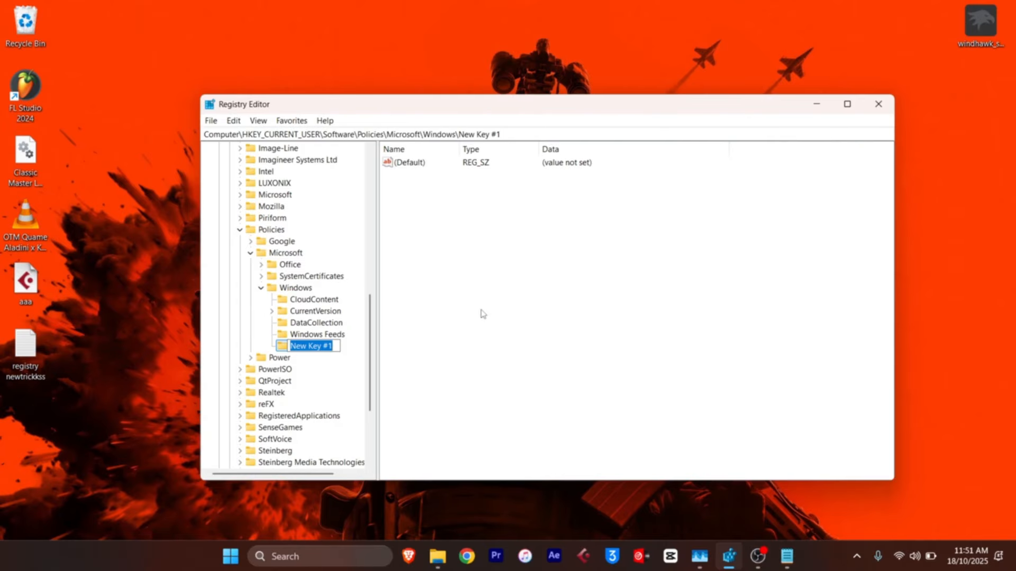
pyautogui.write('Explorer')
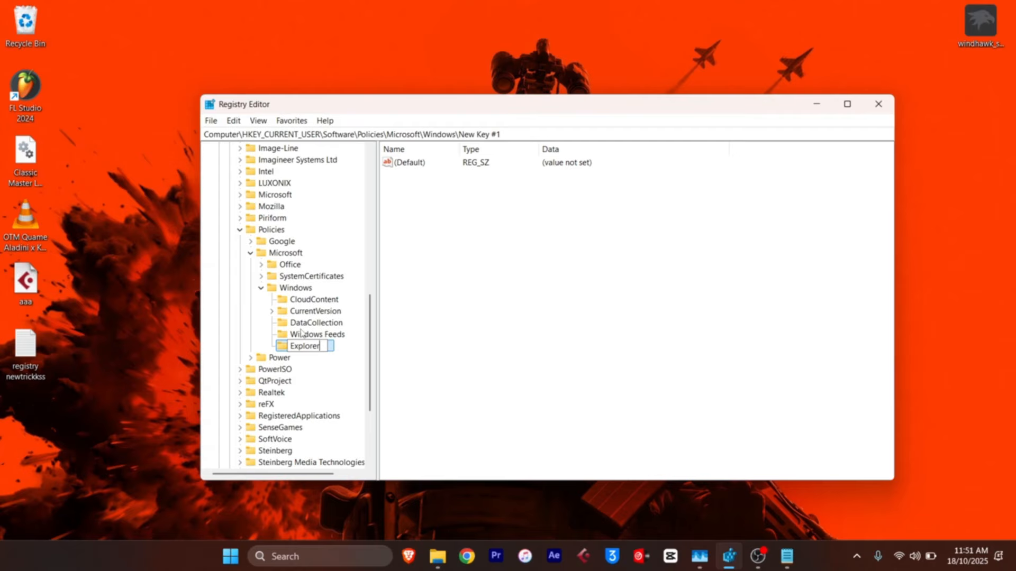
pyautogui.press('Return')
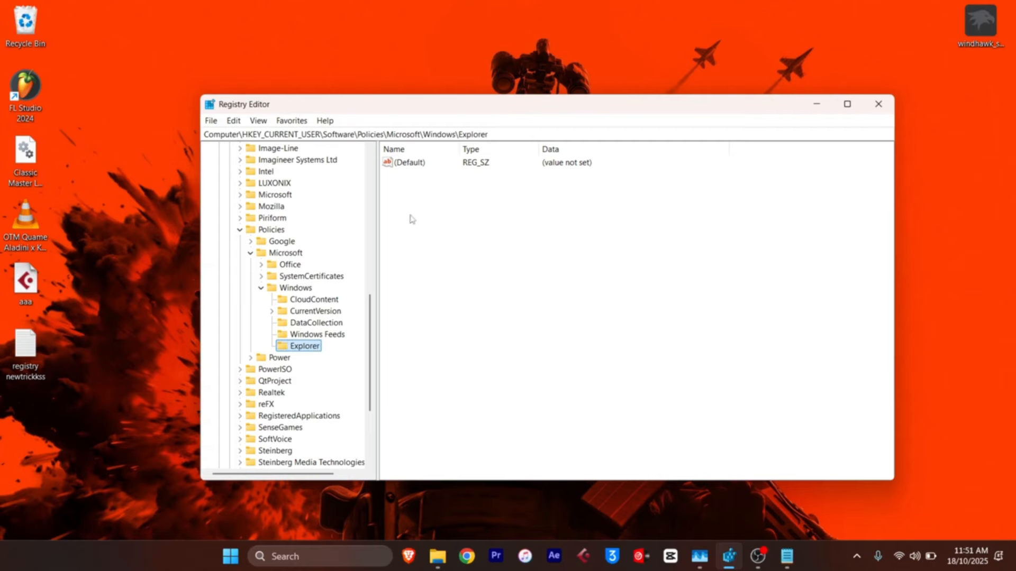
# Create a DWORD (32-bit) value named DisableSearchBoxSuggestions in the Explorer key
pyautogui.rightClick(438, 226)
pyautogui.moveTo(499, 232)
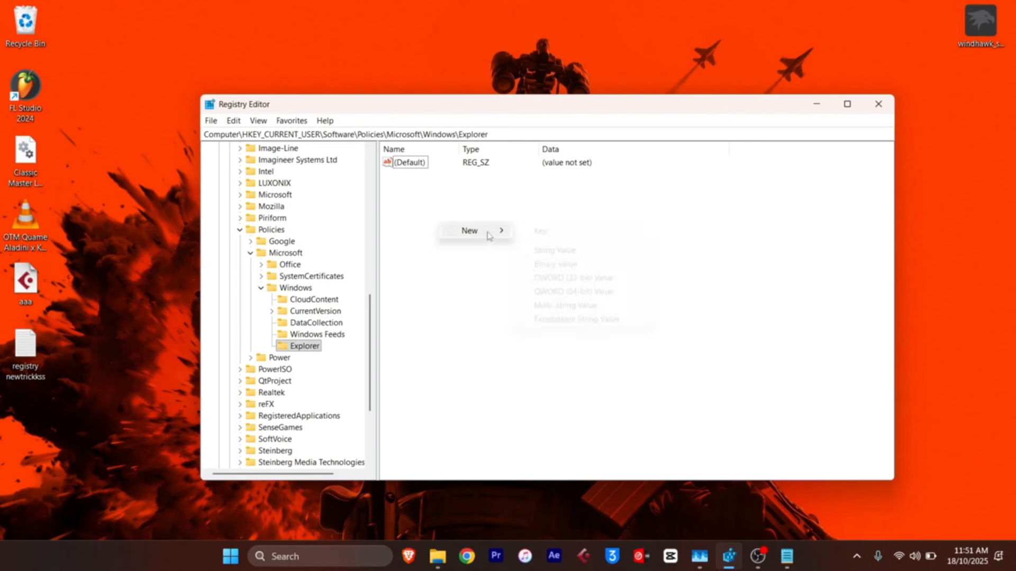
pyautogui.click(604, 279)
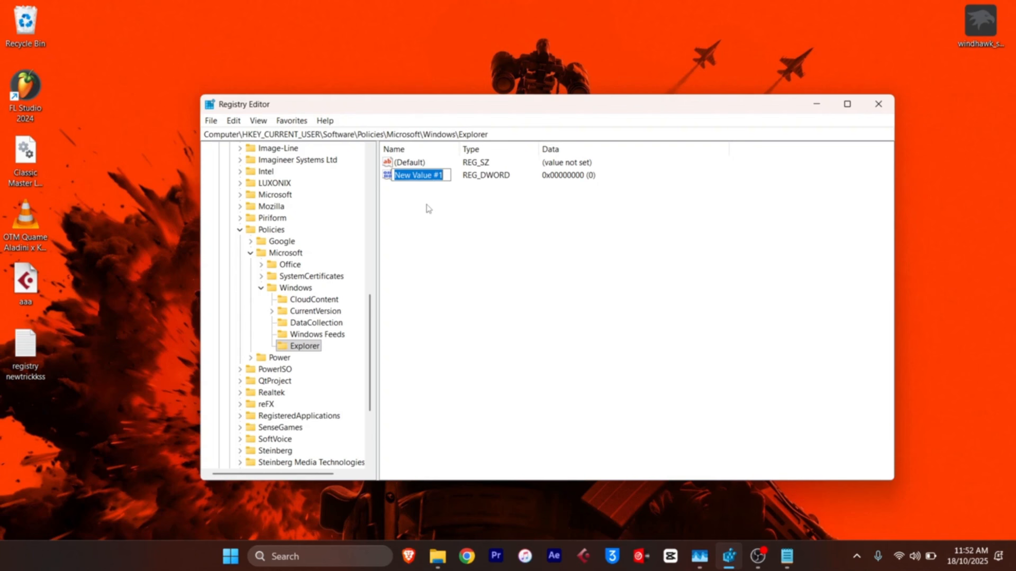
pyautogui.write('DisableSearchBoxSuggestions')
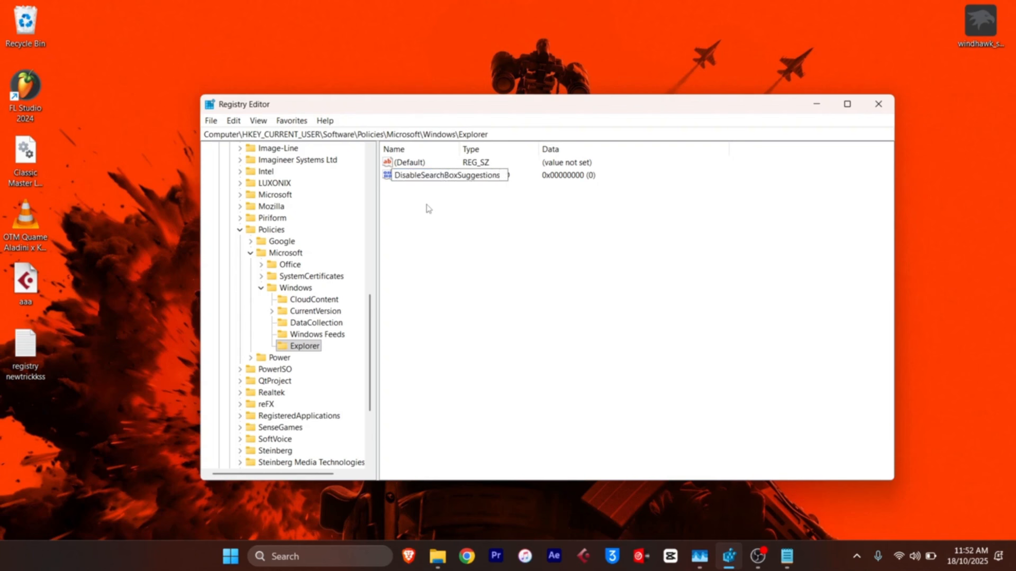
pyautogui.press('Return')
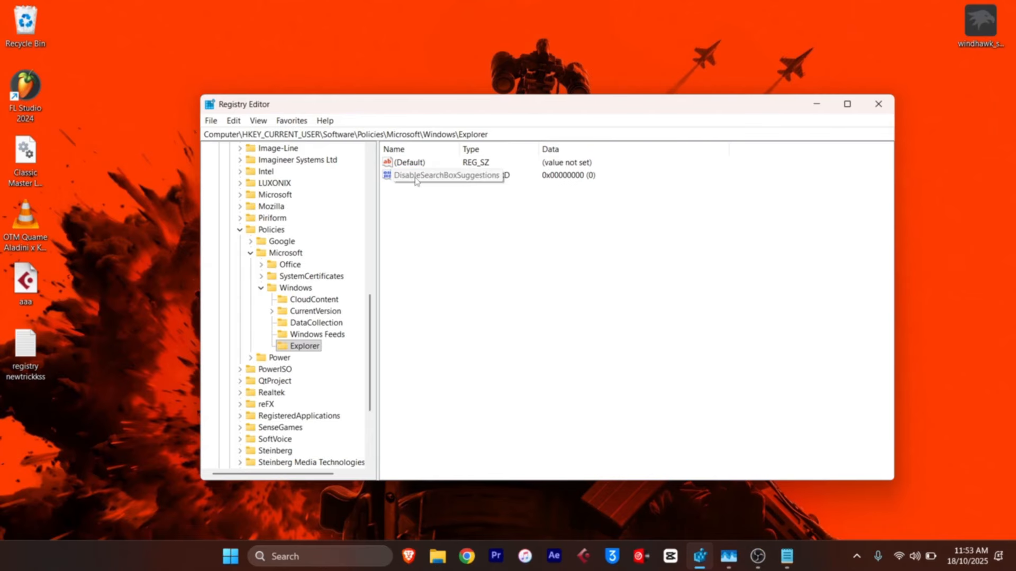
# Set the value data of DisableSearchBoxSuggestions to 1
pyautogui.doubleClick(415, 176)
pyautogui.moveTo(372, 162); pyautogui.dragTo(665, 218)
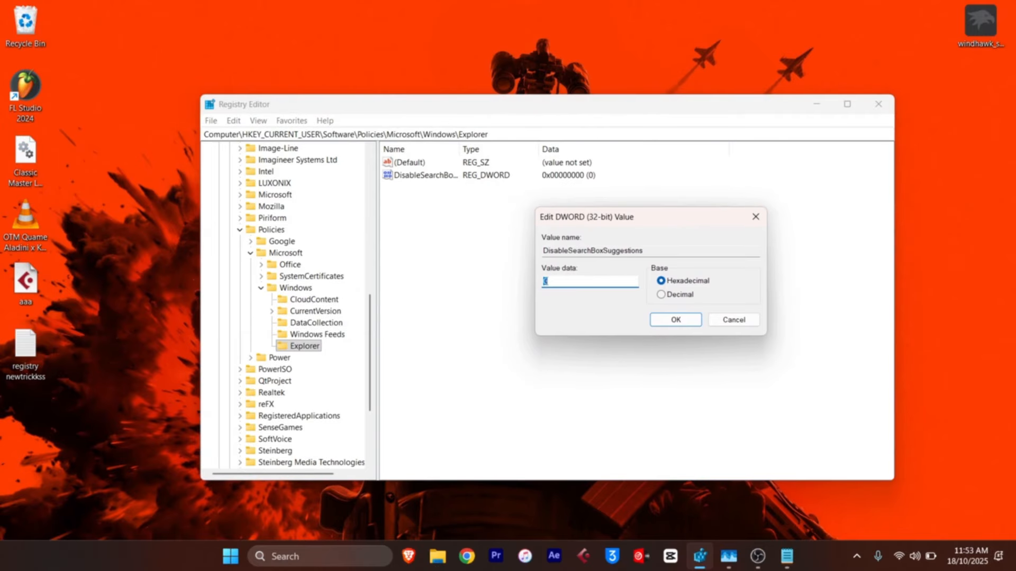
pyautogui.write('1')
pyautogui.click(677, 320)
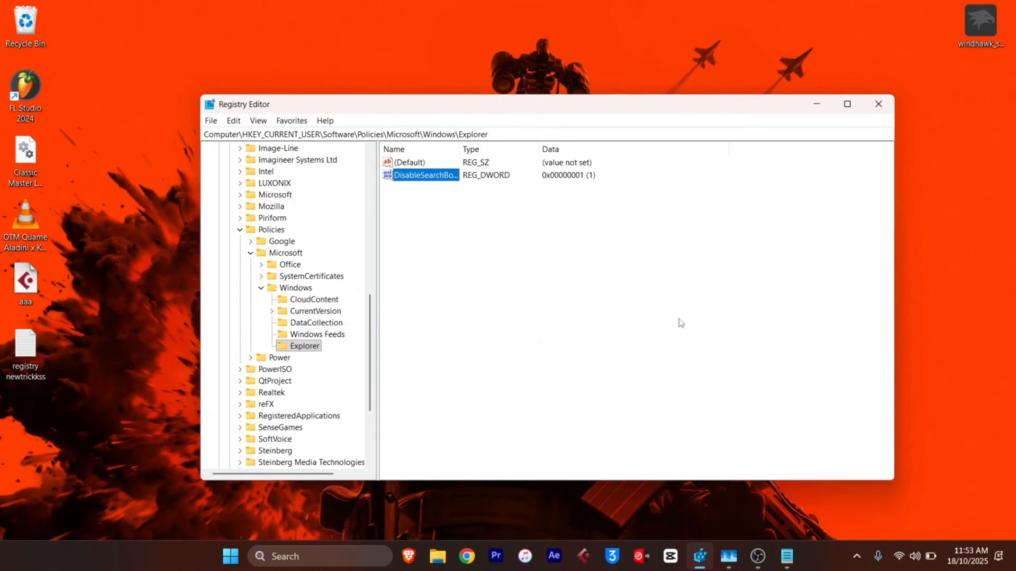
# Restart the Windows Explorer process from Task Manager and search Windows for "vlc" to check the web suggestions
pyautogui.click(729, 561)
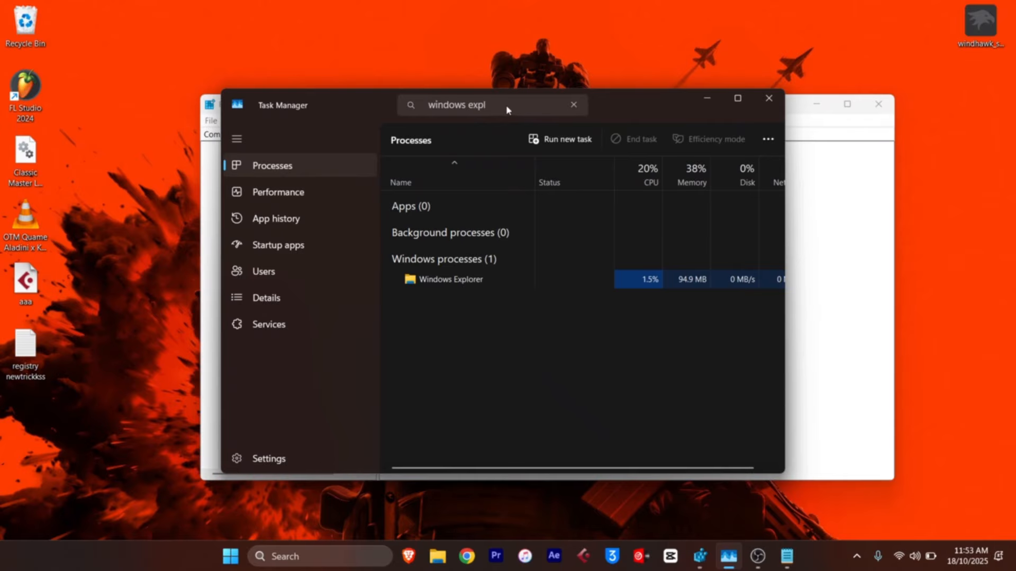
pyautogui.rightClick(454, 282)
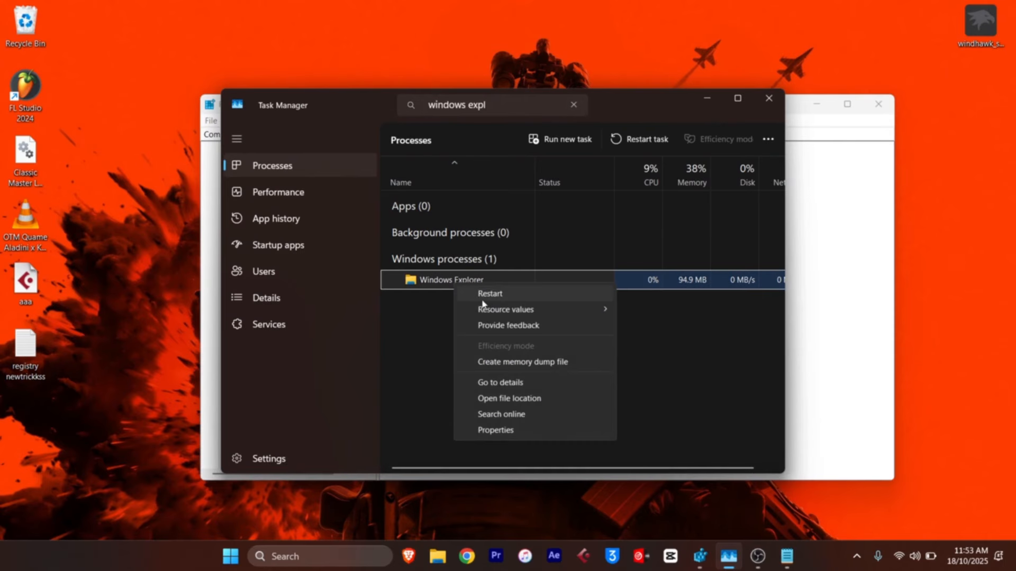
pyautogui.click(484, 294)
pyautogui.click(632, 347)
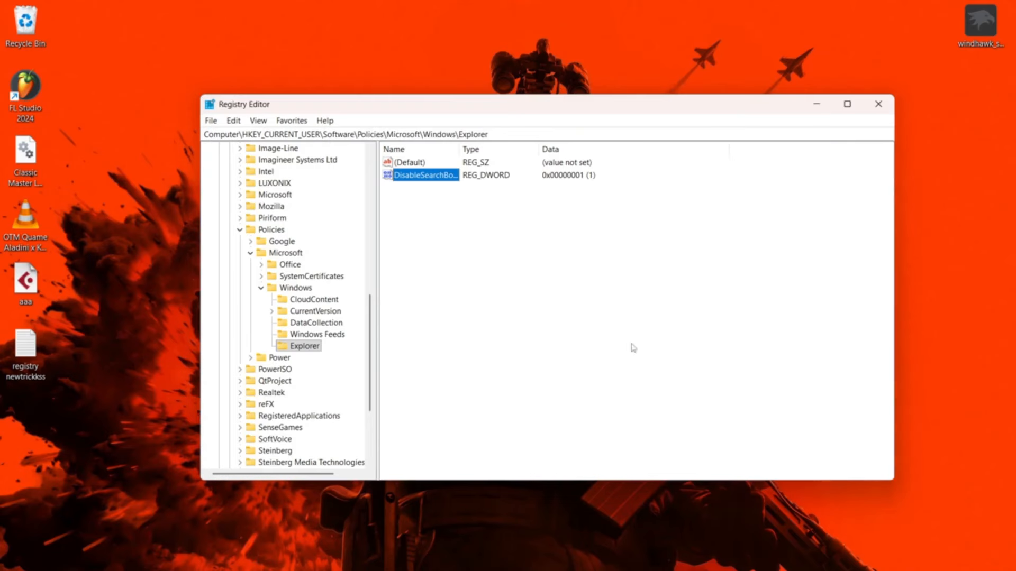
pyautogui.click(313, 555)
pyautogui.write('vlc')
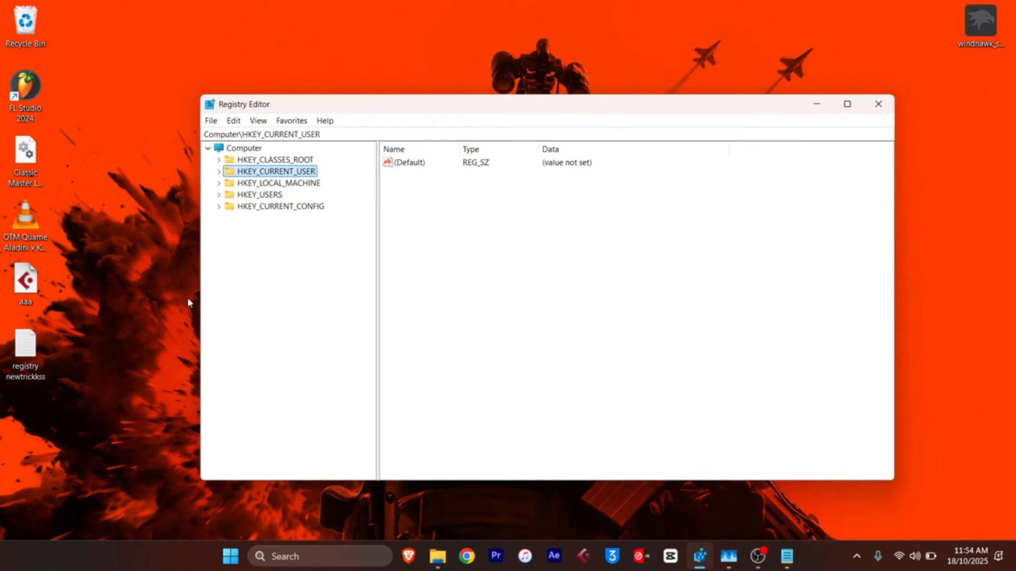
# Expand the registry tree to HKEY_LOCAL_MACHINE\SYSTEM\Setup\MoSetup and select the MoSetup key
pyautogui.click(271, 183)
pyautogui.click(219, 183)
pyautogui.click(254, 253)
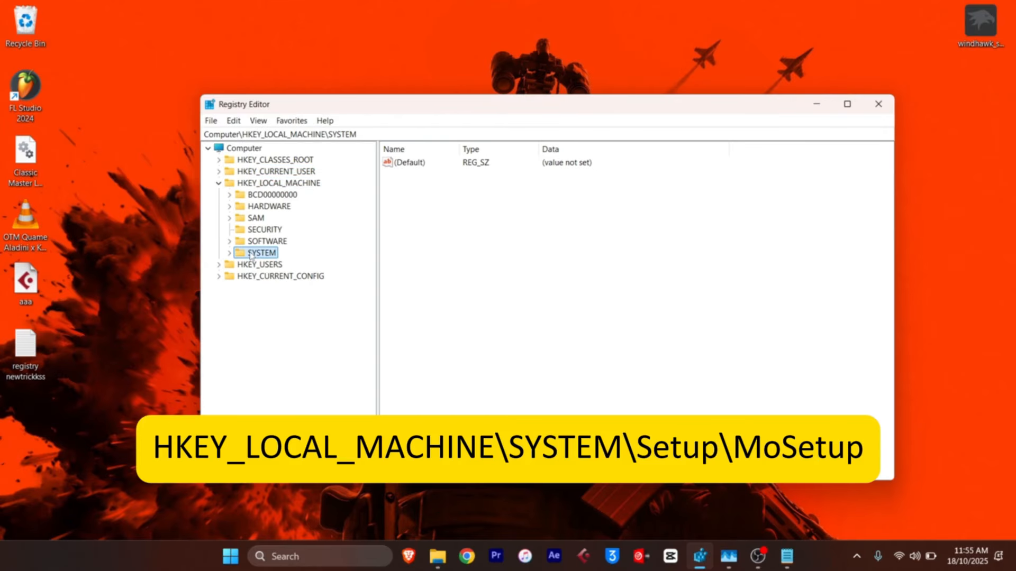
pyautogui.click(230, 253)
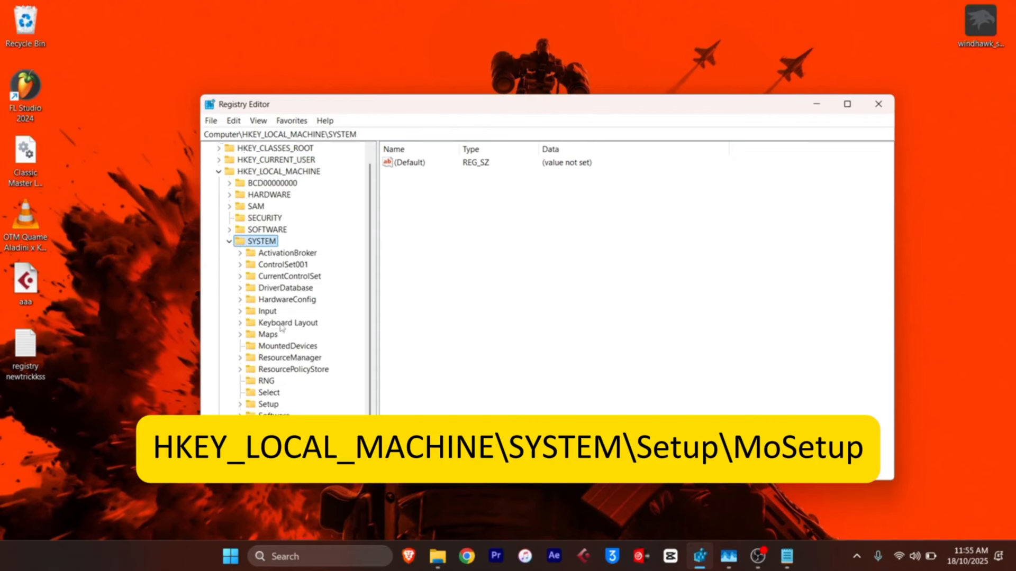
pyautogui.click(260, 407)
pyautogui.click(241, 405)
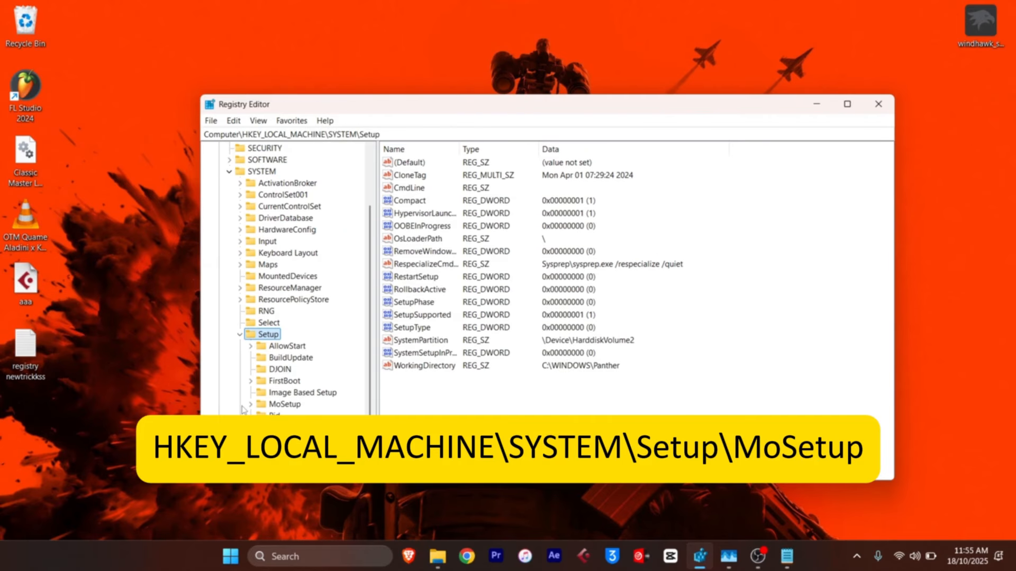
pyautogui.click(282, 371)
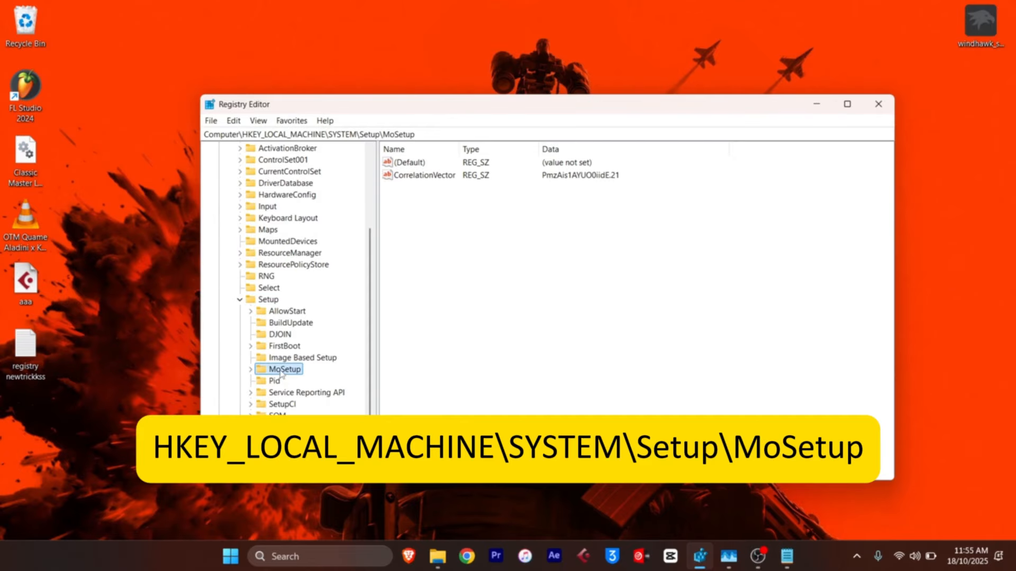
# Create a DWORD (32-bit) value named AllowUpgradesWithUnsupportedTPMOrCPU in the MoSetup key
pyautogui.rightClick(458, 245)
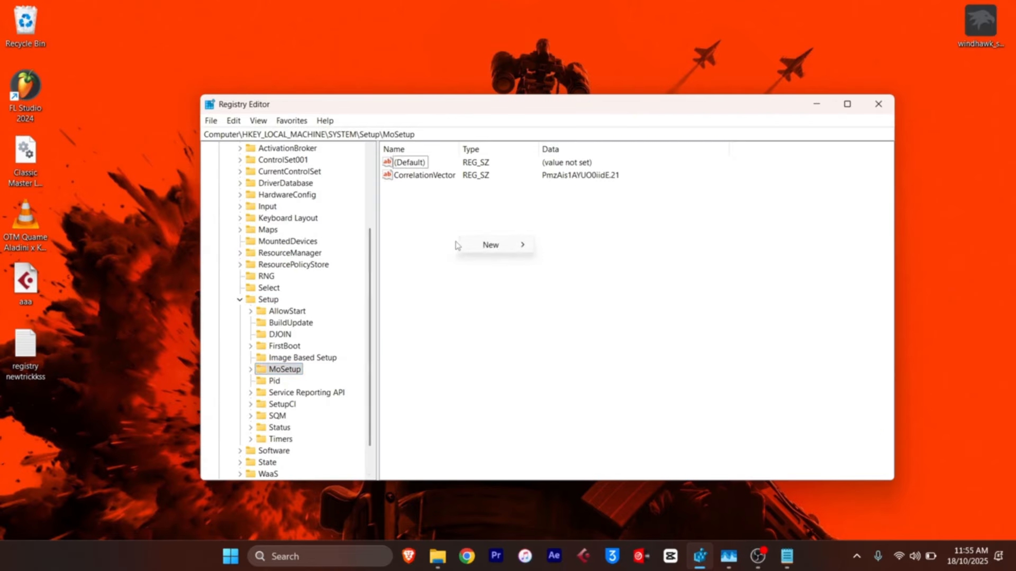
pyautogui.moveTo(524, 248)
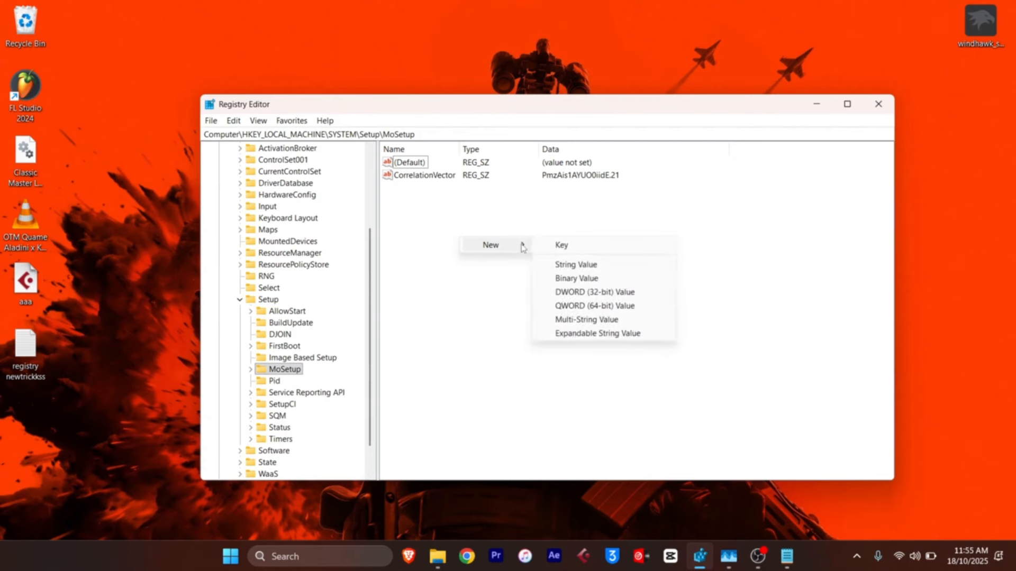
pyautogui.click(584, 292)
pyautogui.write('AllowUpgradesWithUnsupportedTPMOrCPU')
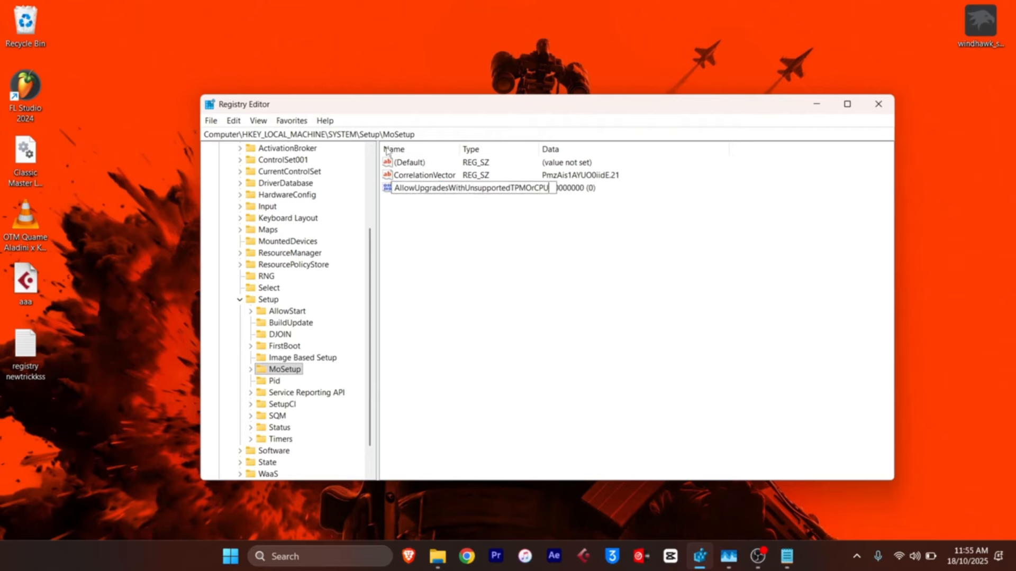
pyautogui.press('Return')
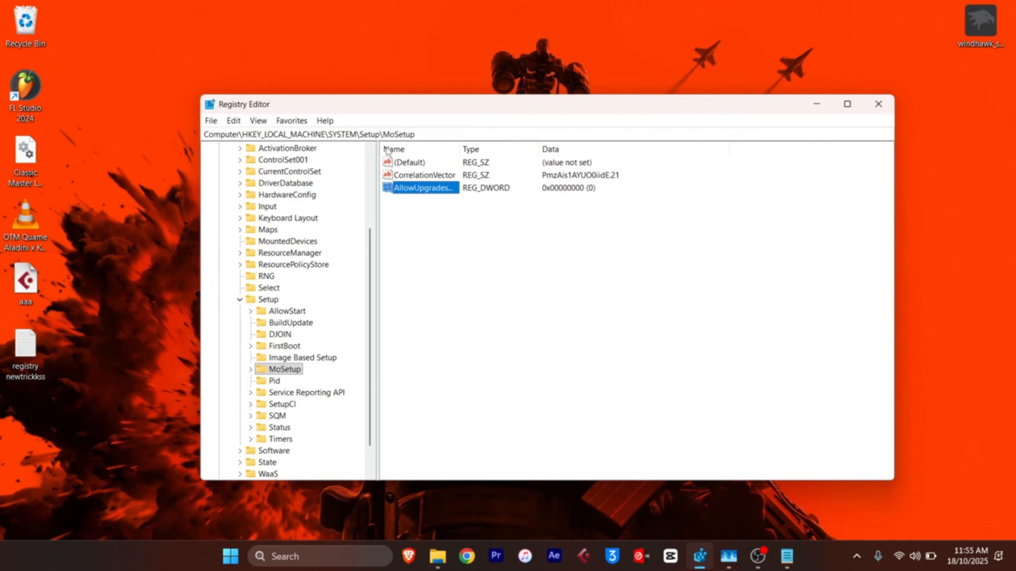
# Set the value data of AllowUpgradesWithUnsupportedTPMOrCPU to 1
pyautogui.doubleClick(427, 189)
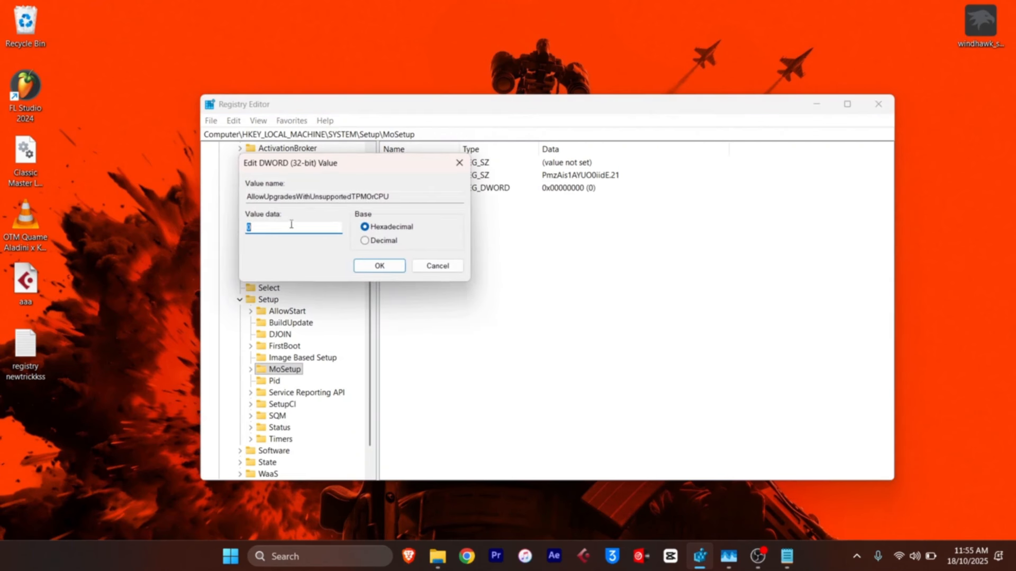
pyautogui.write('1')
pyautogui.click(390, 266)
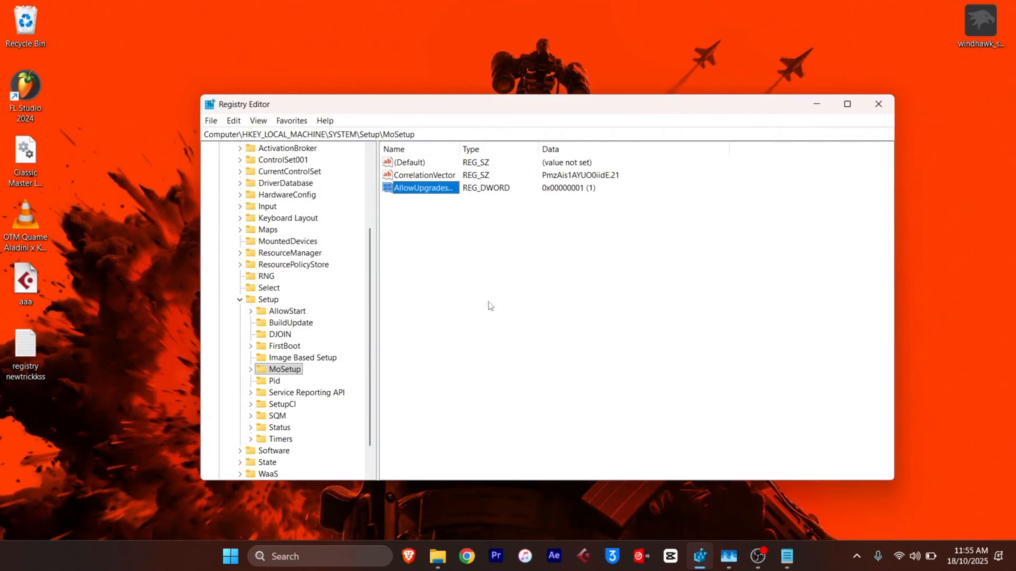
# Restart the Windows Explorer process in Task Manager and open the desktop's context menu to view its current style
pyautogui.click(726, 560)
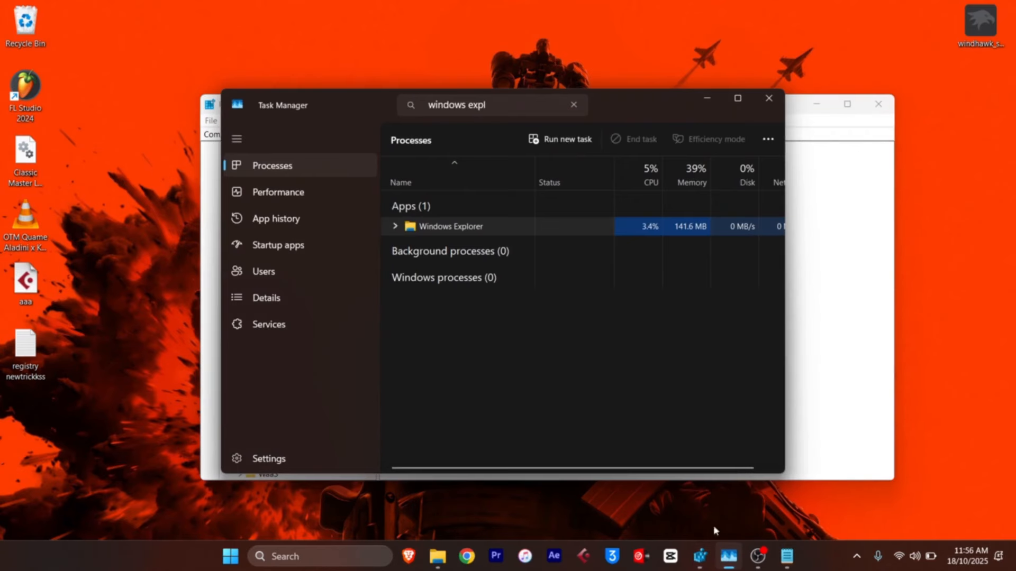
pyautogui.rightClick(462, 231)
pyautogui.click(509, 253)
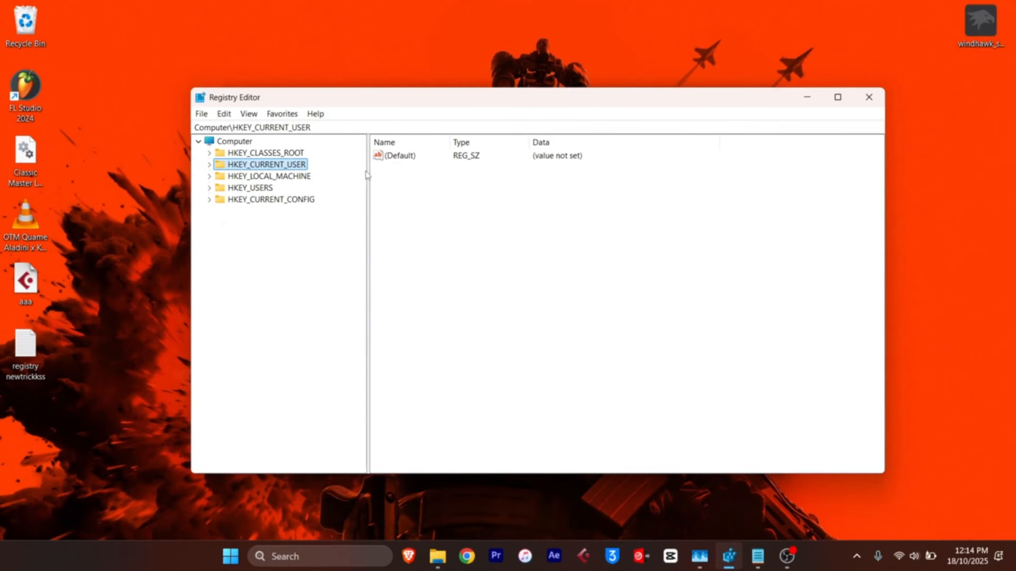
pyautogui.rightClick(150, 176)
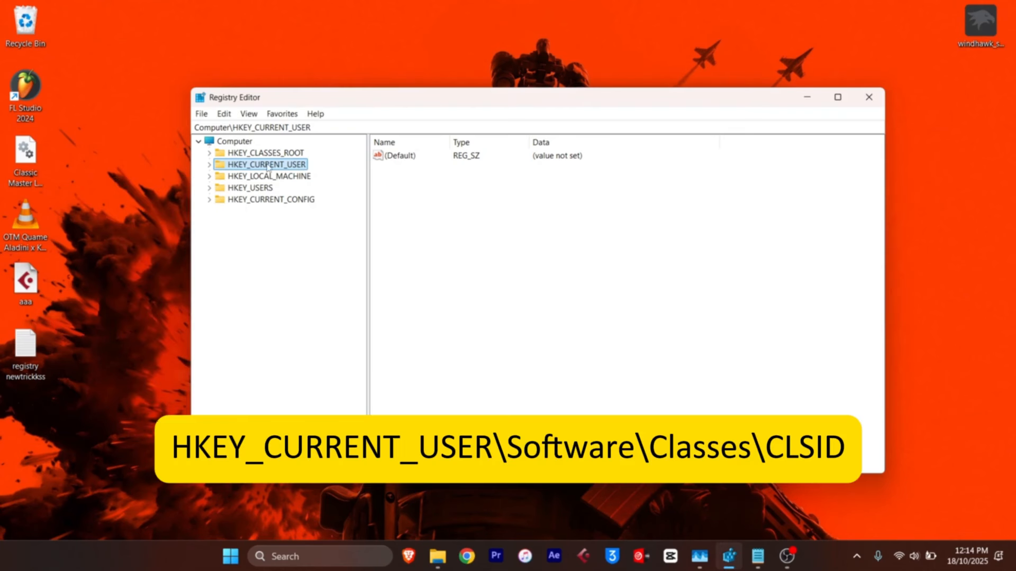
# Expand the registry tree to HKEY_CURRENT_USER\Software\Classes and select the CLSID key
pyautogui.click(209, 165)
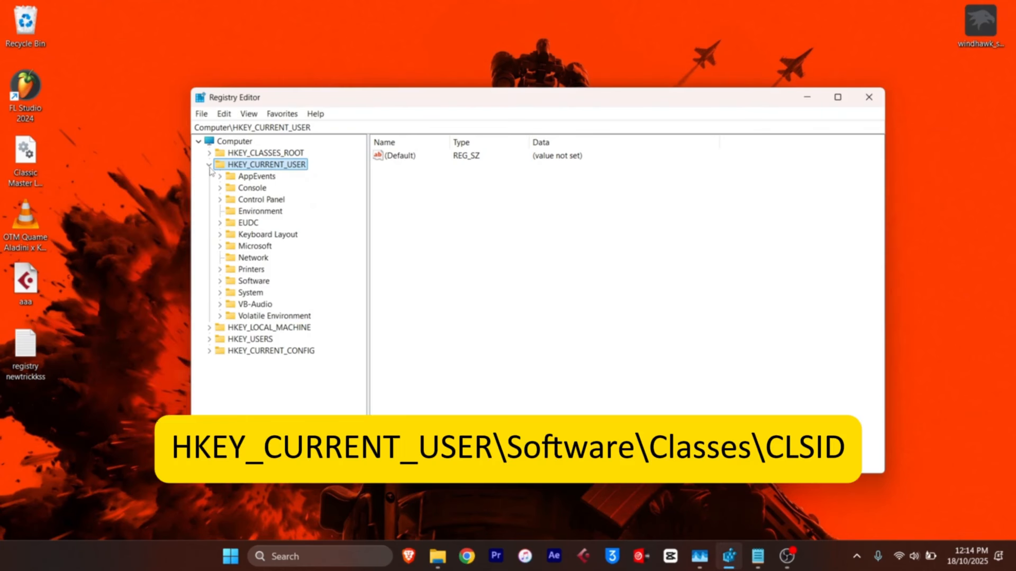
pyautogui.click(220, 281)
pyautogui.scroll(-2, 250, 281)
pyautogui.click(242, 271)
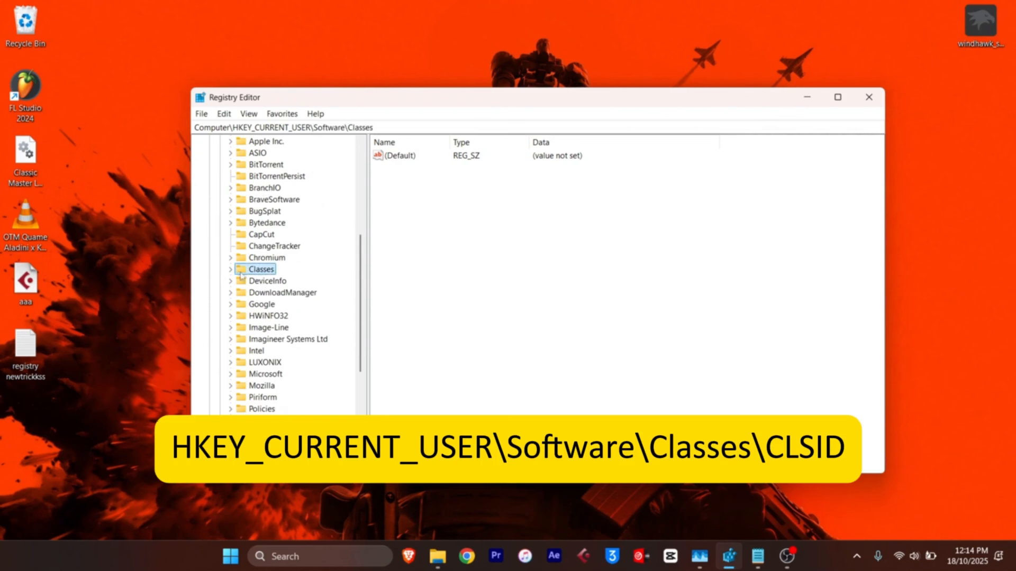
pyautogui.click(231, 269)
pyautogui.scroll(1, 266, 267)
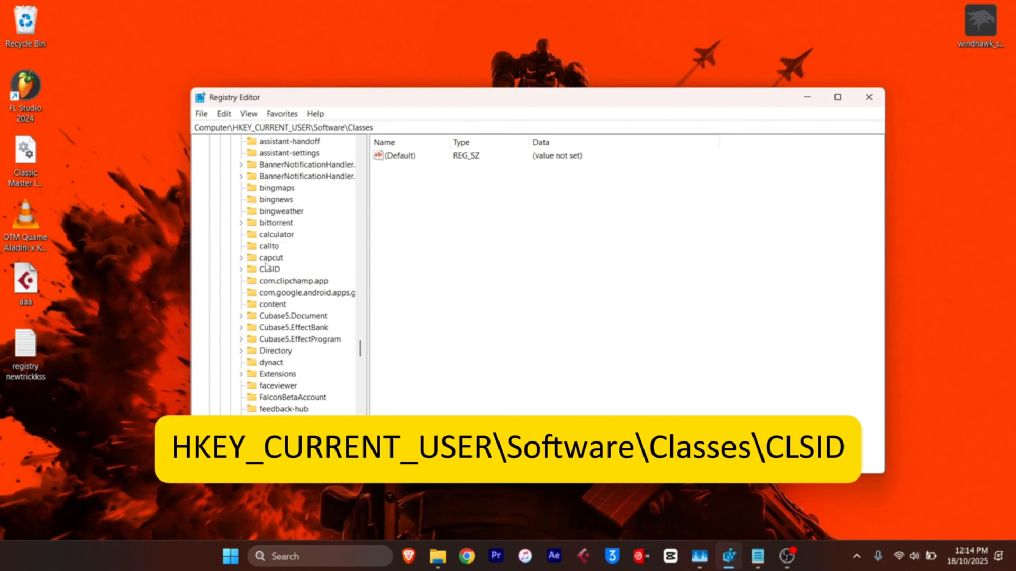
pyautogui.click(276, 272)
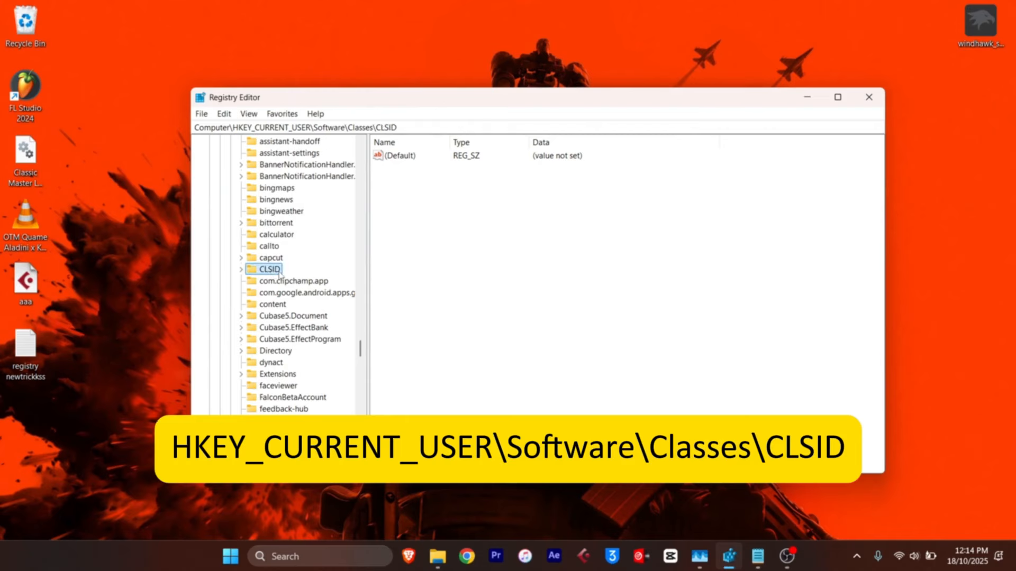
# Create a key named {86ca1aa0-34aa-4e8b-a509-50c905bae2a2} under CLSID
pyautogui.rightClick(279, 275)
pyautogui.moveTo(413, 300)
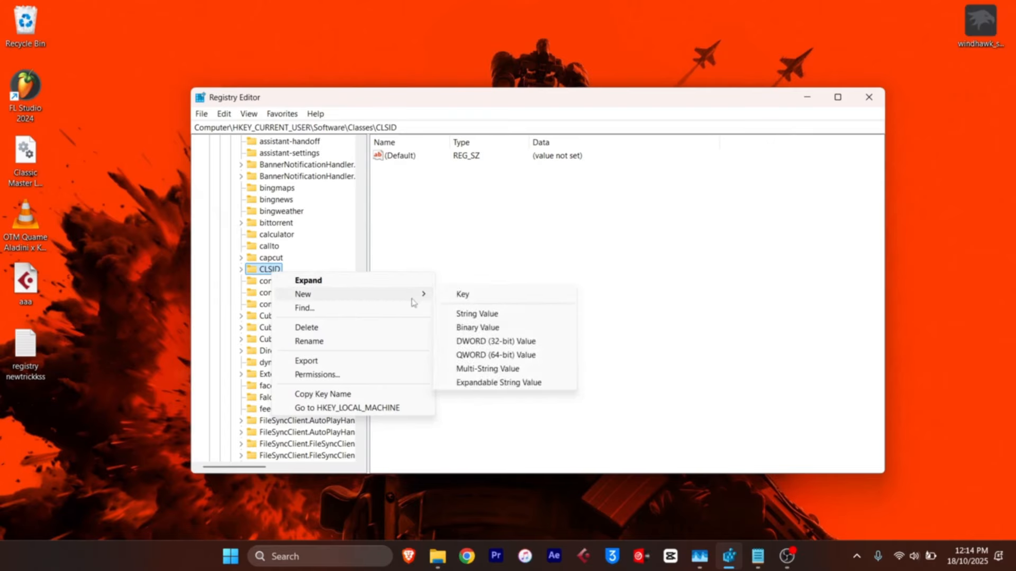
pyautogui.click(461, 294)
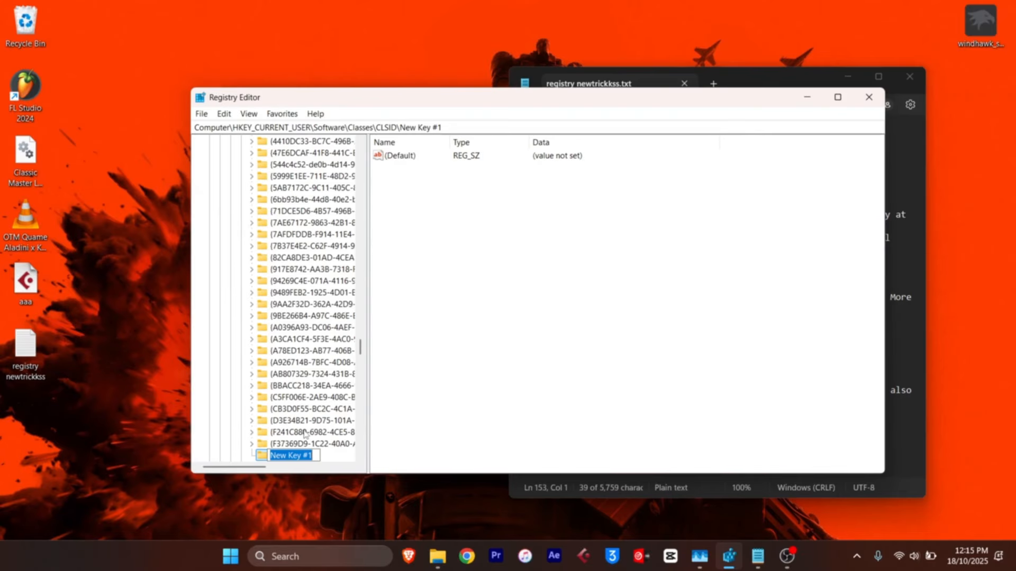
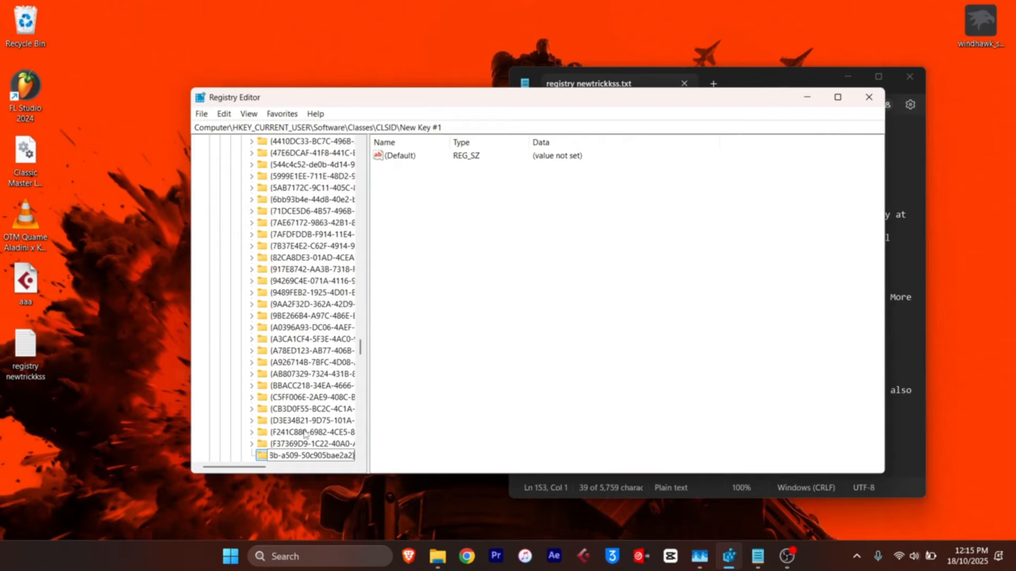
pyautogui.press('Return')
pyautogui.scroll(-2, 296, 431)
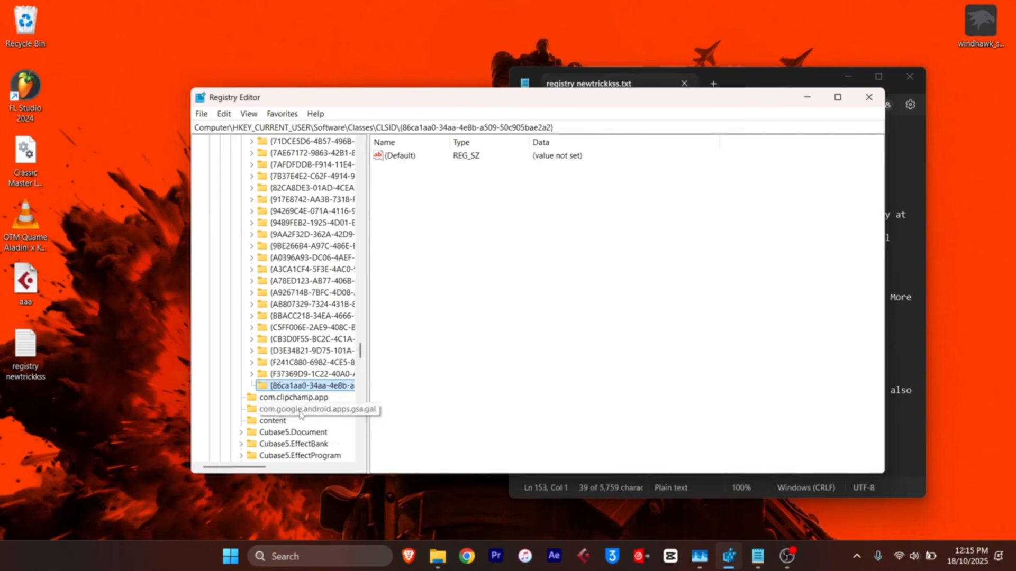
# Create an InprocServer32 subkey in the {86ca1aa0-34aa-4e8b-a509-50c905bae2a2} key and save its (Default) value with blank data
pyautogui.rightClick(288, 386)
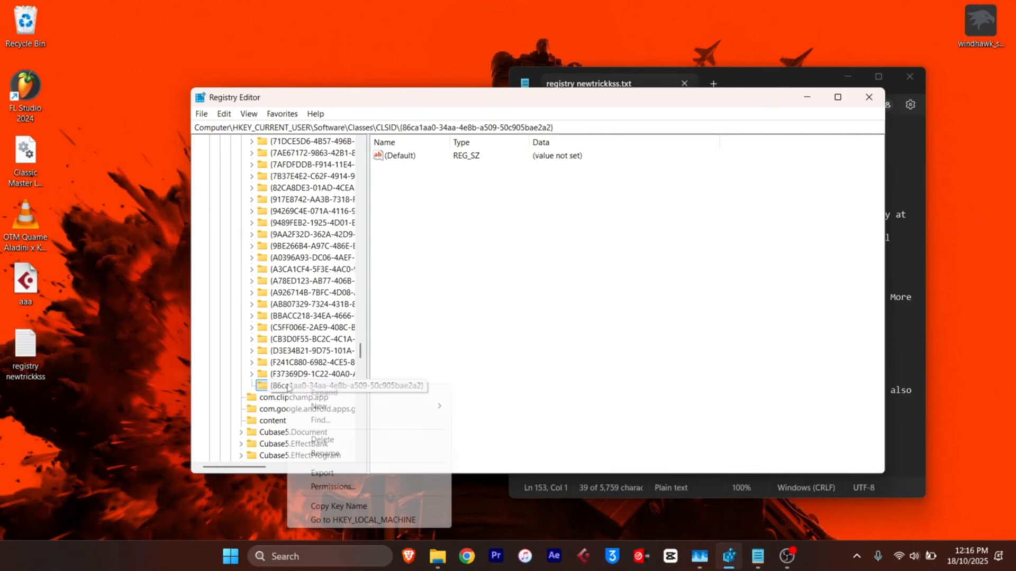
pyautogui.moveTo(398, 411)
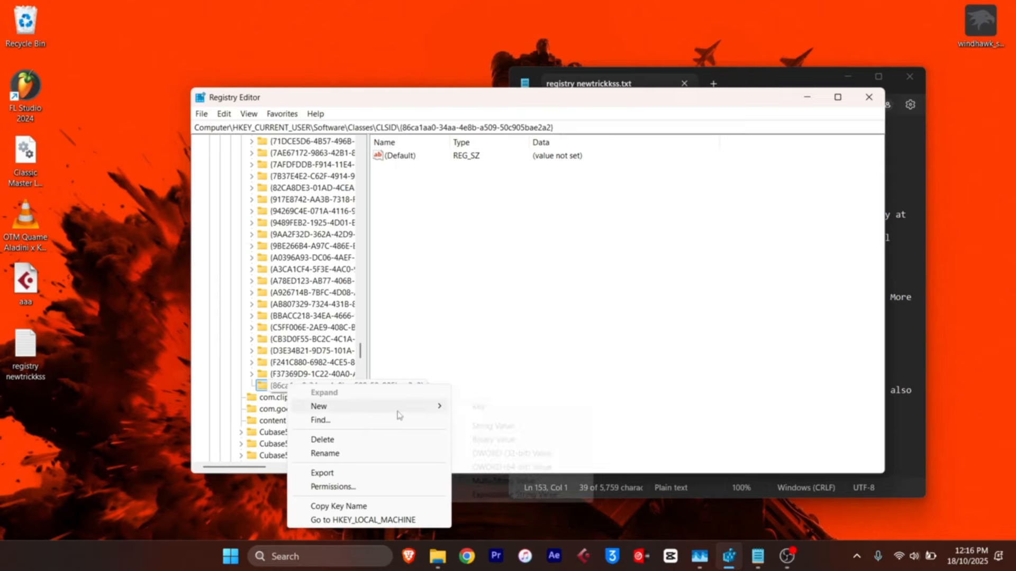
pyautogui.click(477, 406)
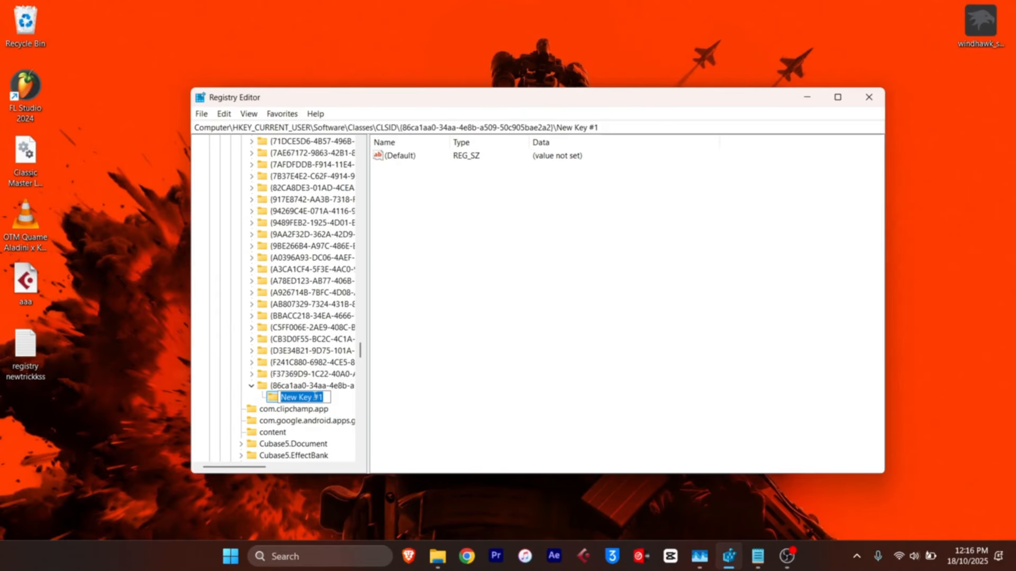
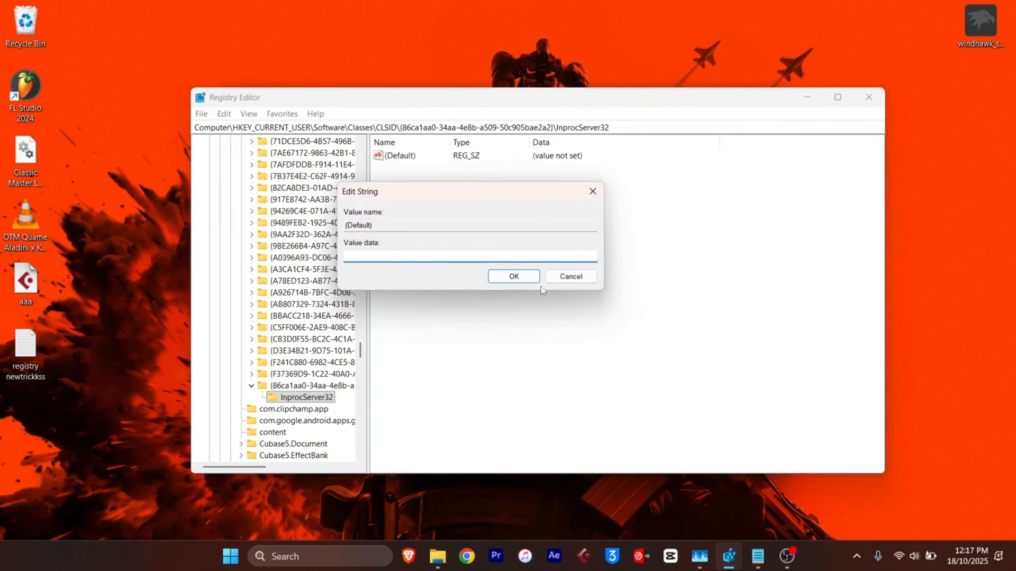
pyautogui.click(535, 279)
# Restart Windows Explorer from Task Manager and check the desktop's context menu in several empty spots
pyautogui.click(699, 556)
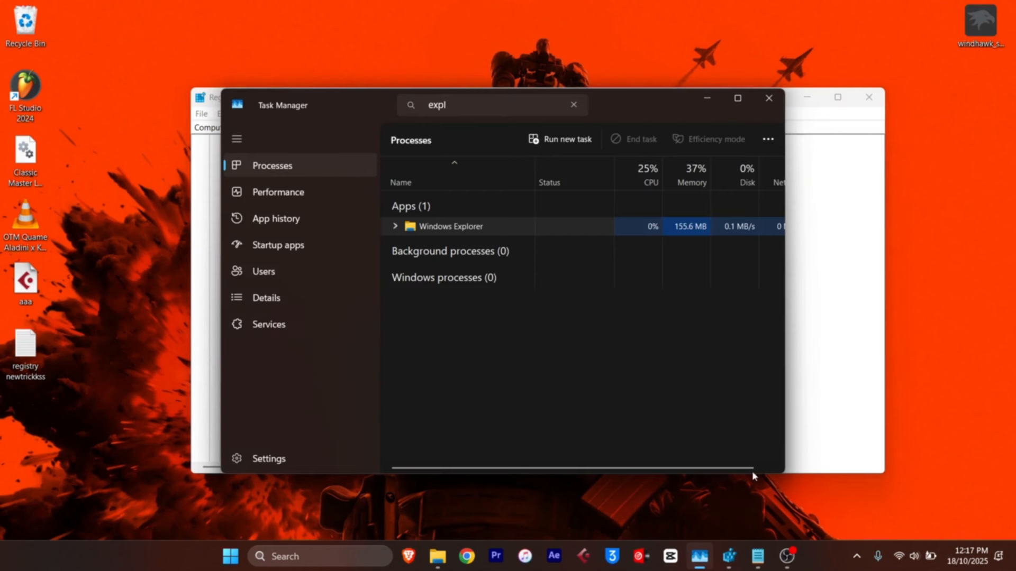
pyautogui.rightClick(450, 229)
pyautogui.click(504, 256)
pyautogui.rightClick(110, 109)
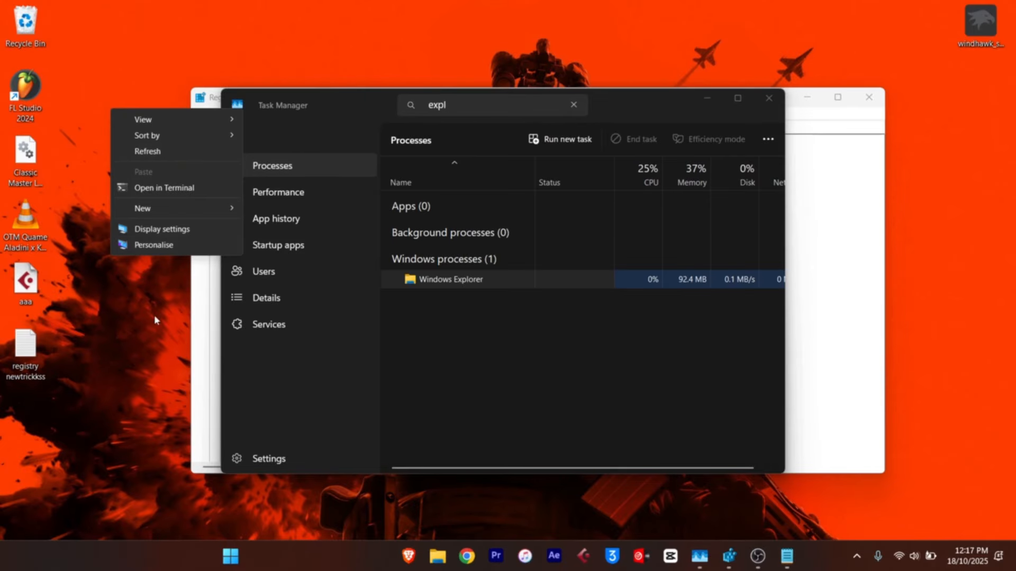
pyautogui.rightClick(108, 328)
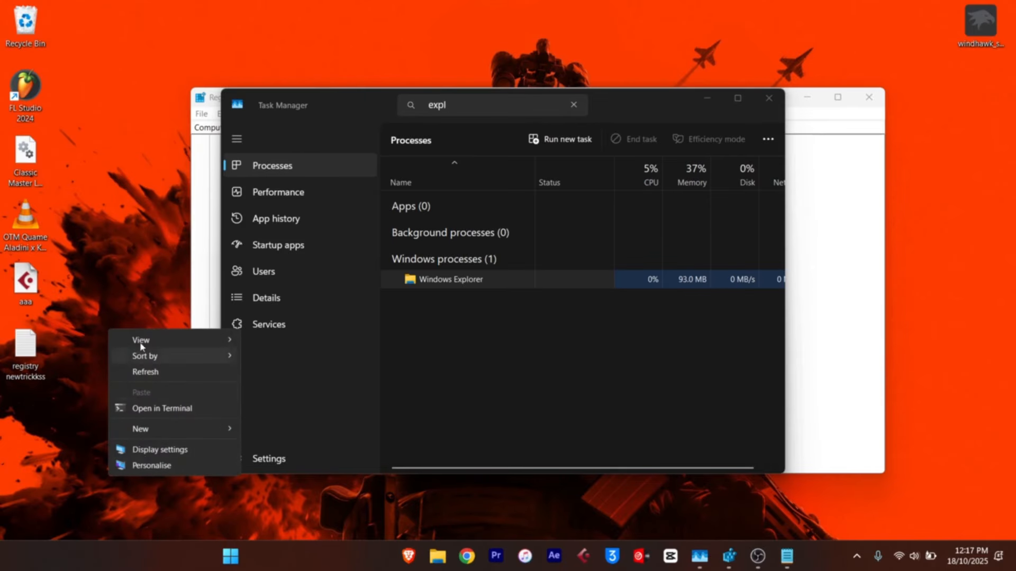
pyautogui.rightClick(119, 204)
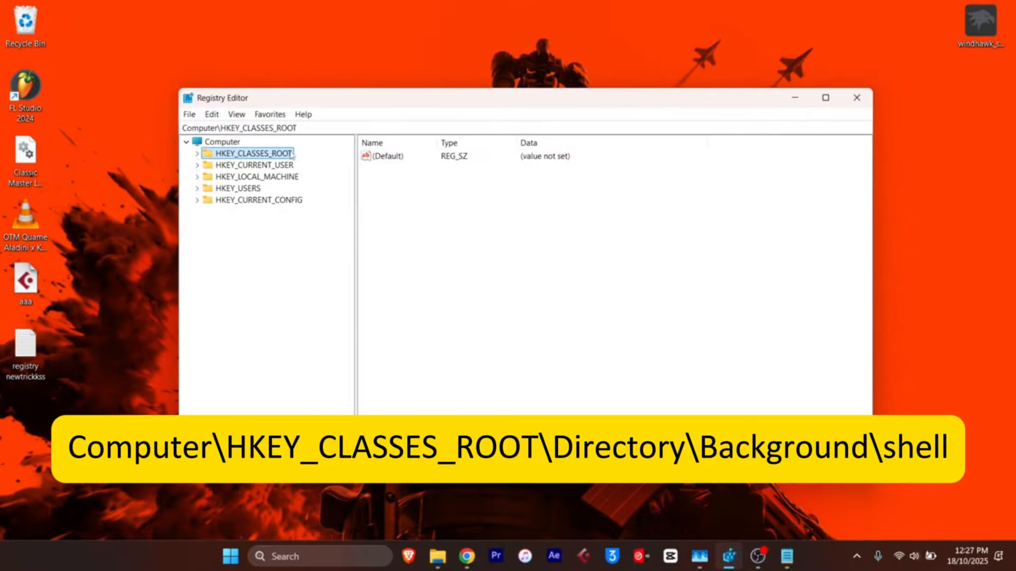
# Expand the registry tree to HKEY_CLASSES_ROOT\Directory\Background\shell and select the shell key
pyautogui.click(197, 154)
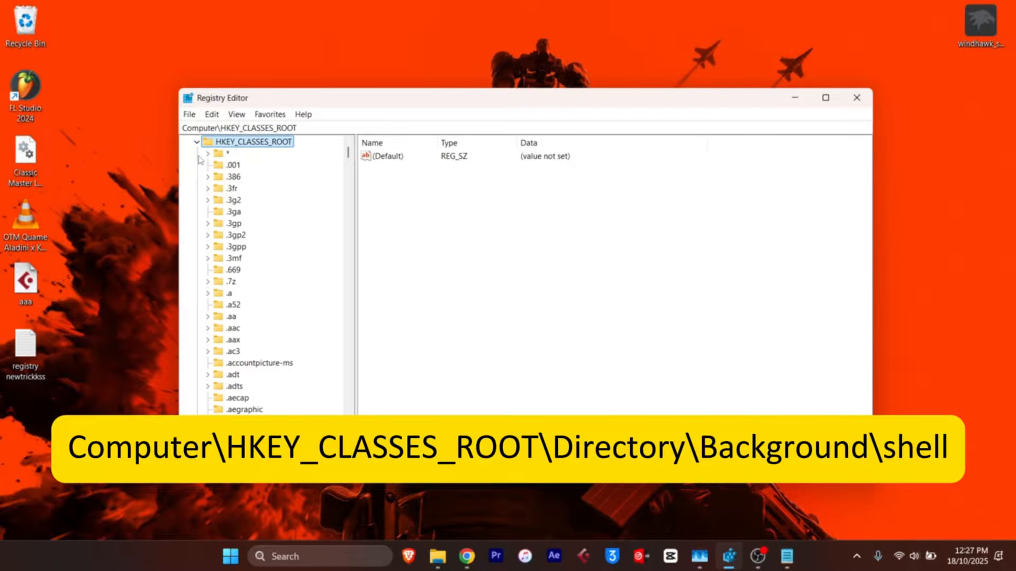
pyautogui.scroll(-20, 269, 264)
pyautogui.scroll(3, 269, 265)
pyautogui.scroll(-2, 269, 275)
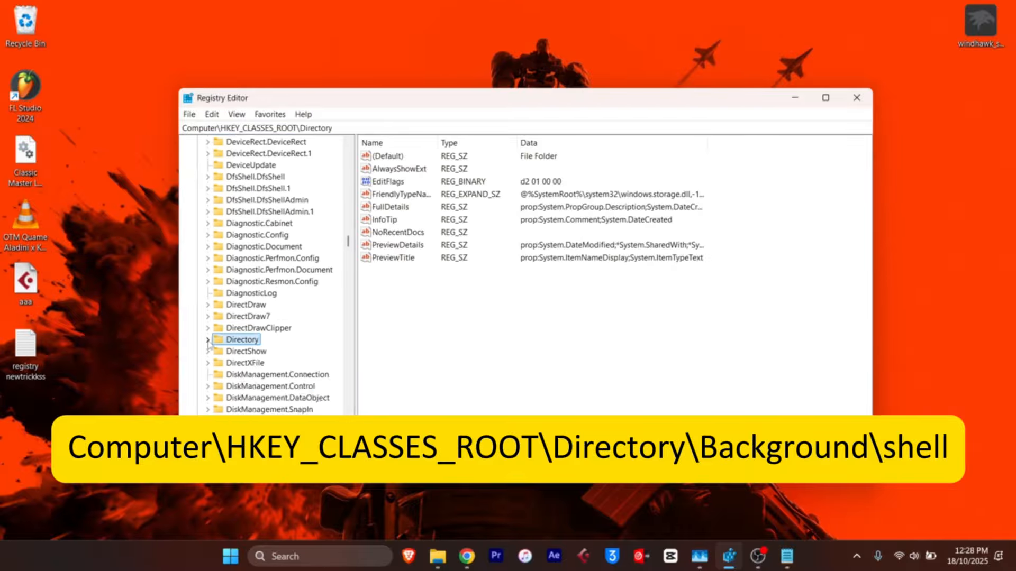
pyautogui.click(208, 340)
pyautogui.scroll(-3, 253, 296)
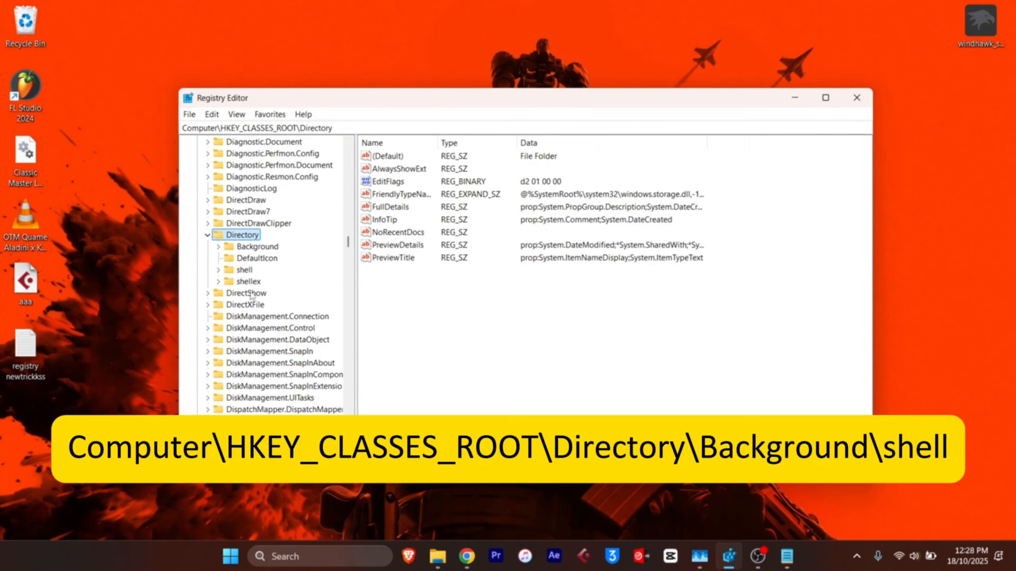
pyautogui.click(246, 248)
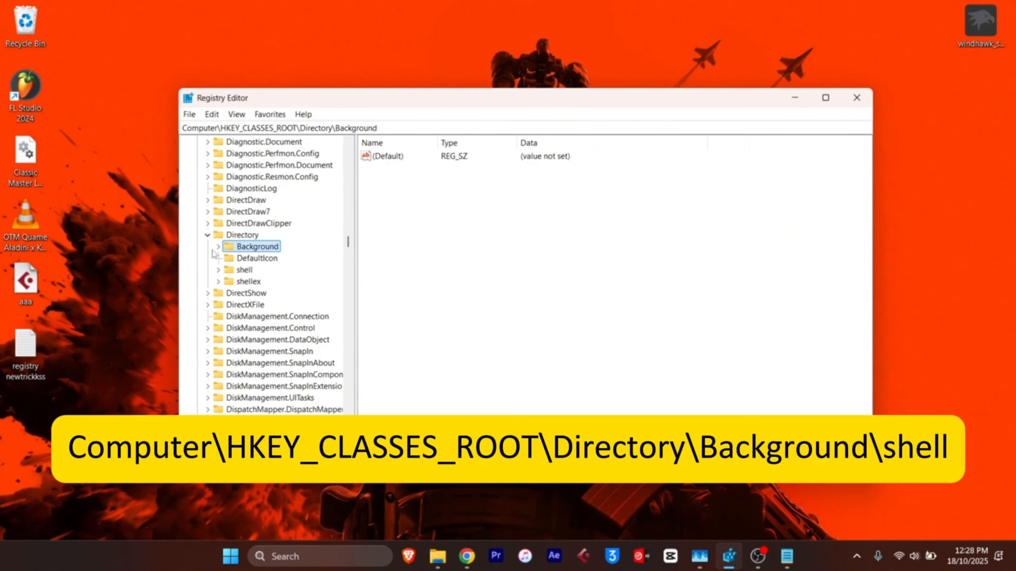
pyautogui.click(218, 246)
pyautogui.doubleClick(256, 258)
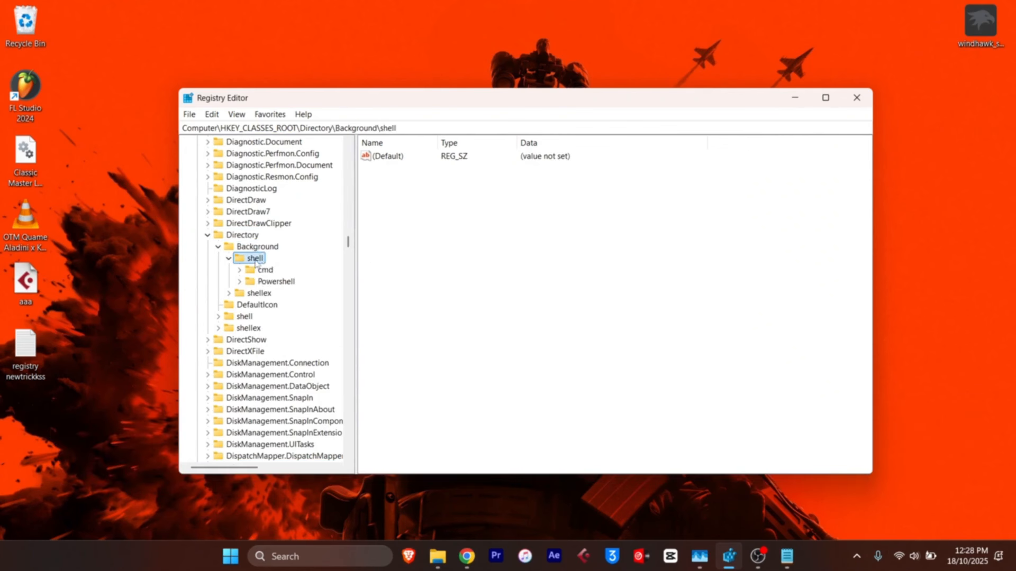
# Create a key named Paint under Directory\Background\shell
pyautogui.rightClick(256, 261)
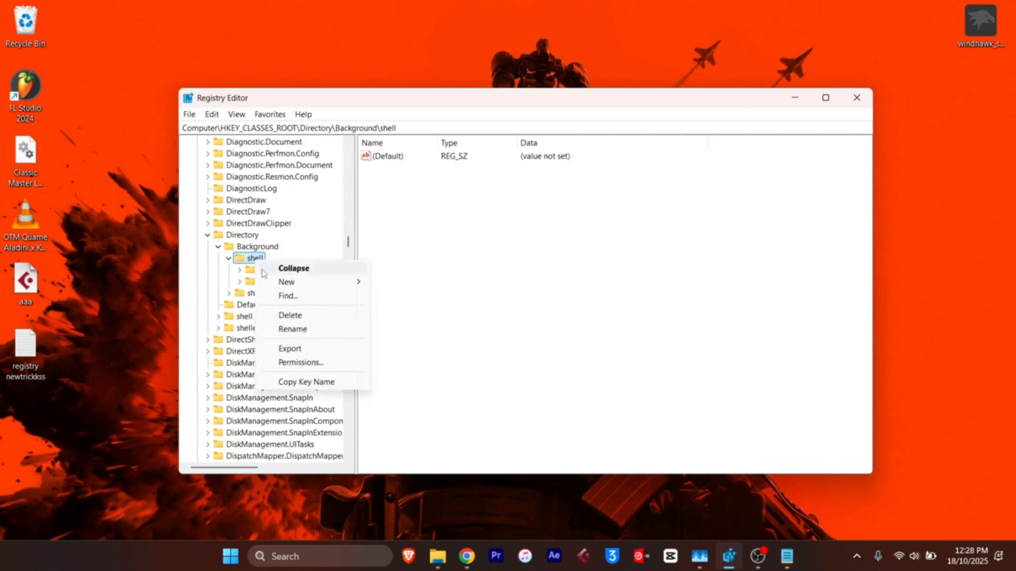
pyautogui.moveTo(333, 284)
pyautogui.click(398, 285)
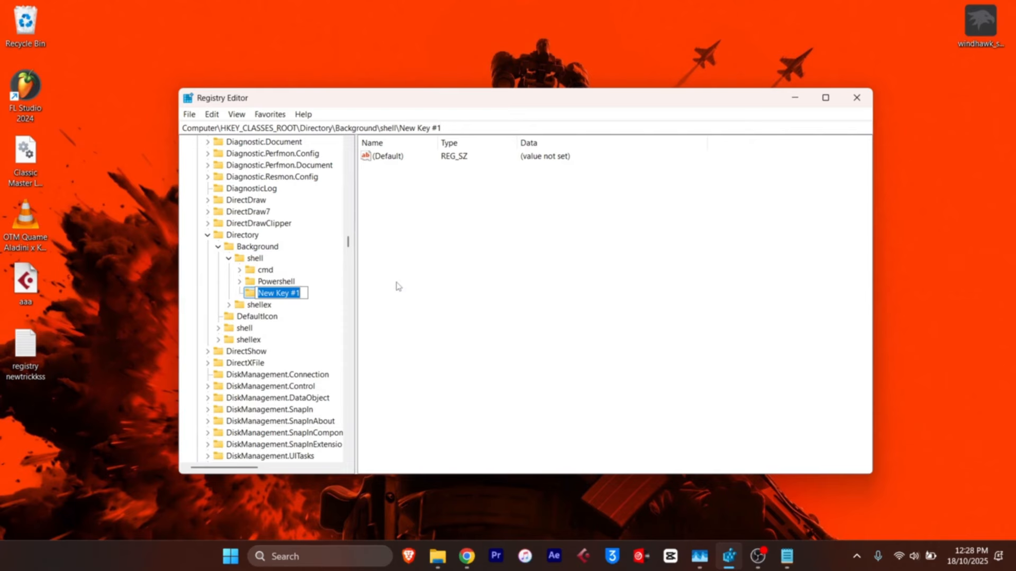
pyautogui.write('Paint')
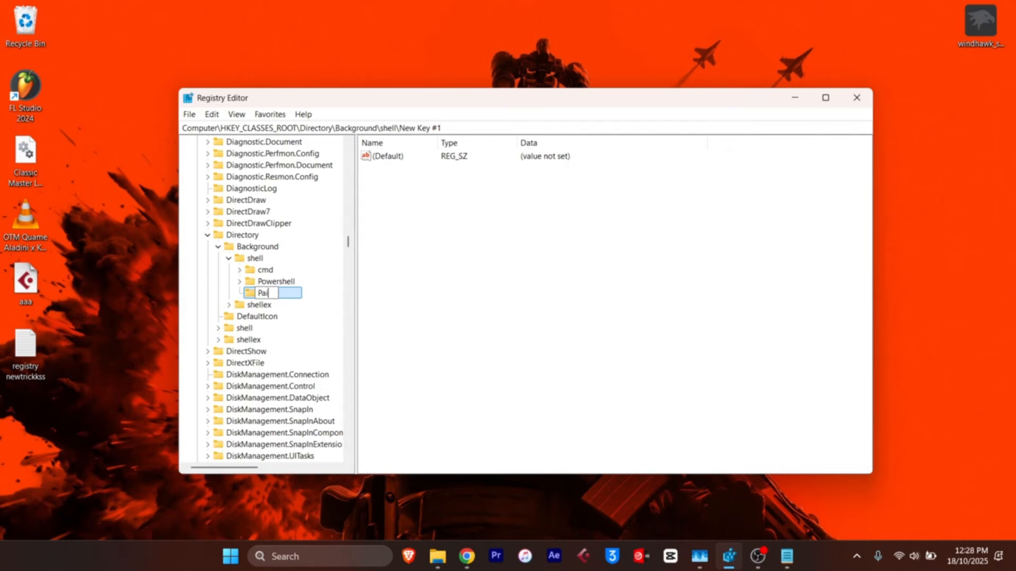
pyautogui.press('Return')
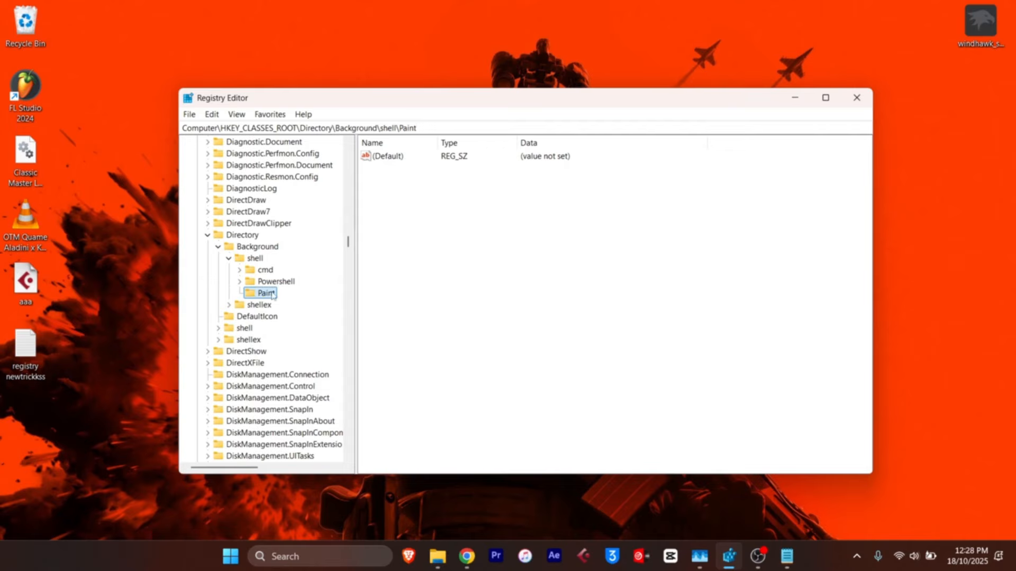
# Create a subkey named Command inside the Paint key
pyautogui.rightClick(269, 295)
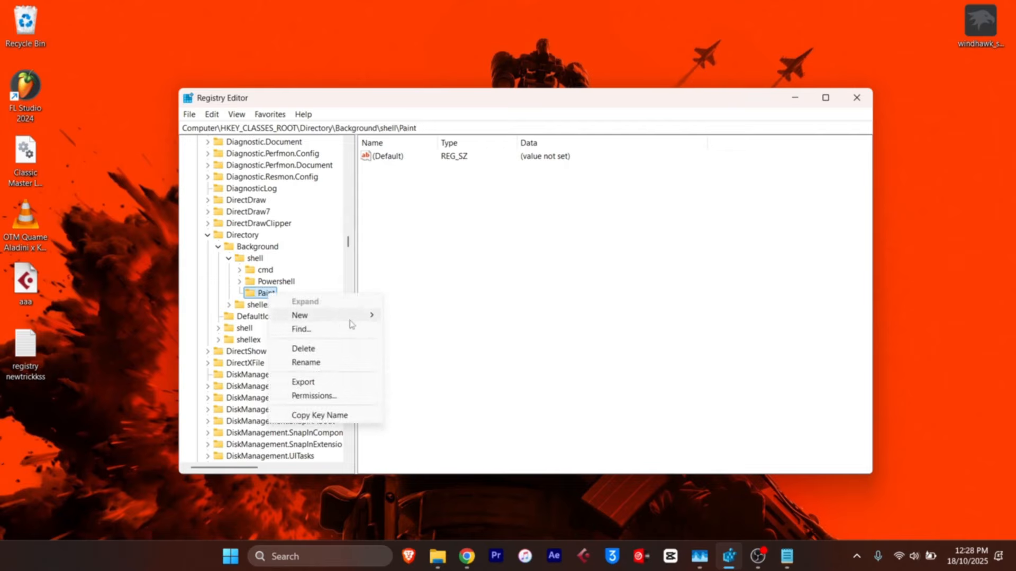
pyautogui.moveTo(360, 317)
pyautogui.click(403, 317)
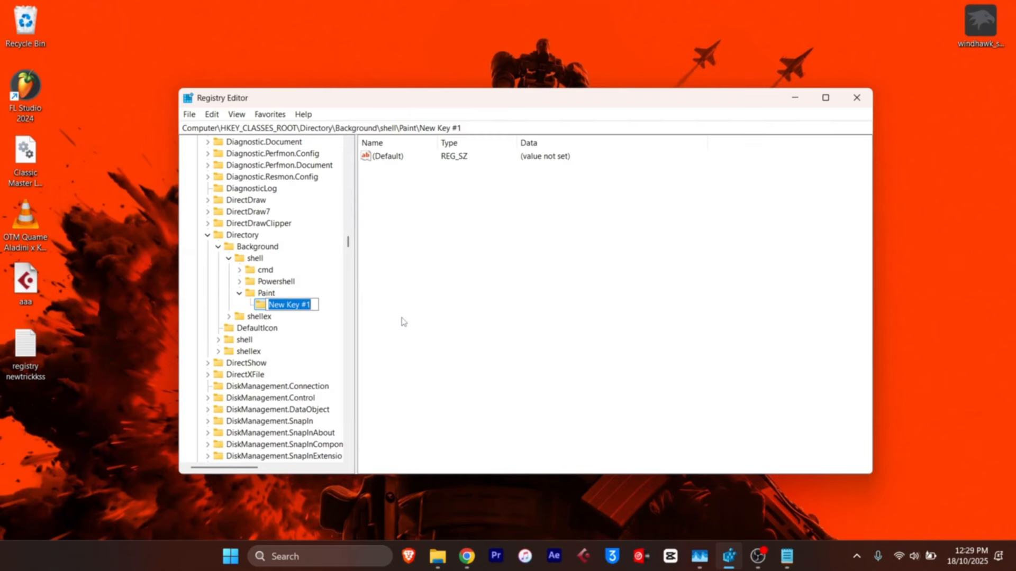
pyautogui.write('Command')
pyautogui.press('Return')
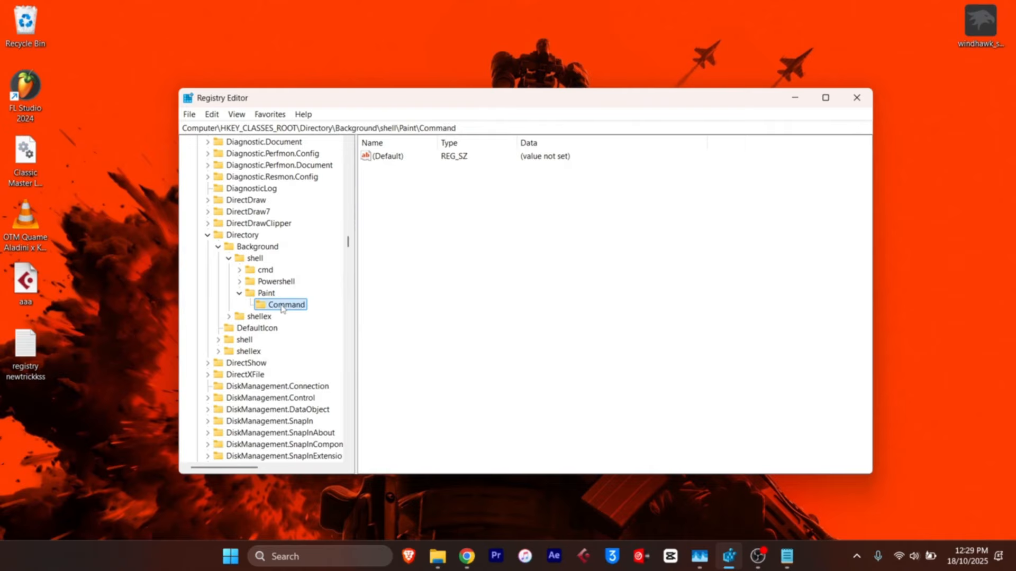
# Set the value data of the Command key's (Default) string to mspaint.exe
pyautogui.doubleClick(394, 160)
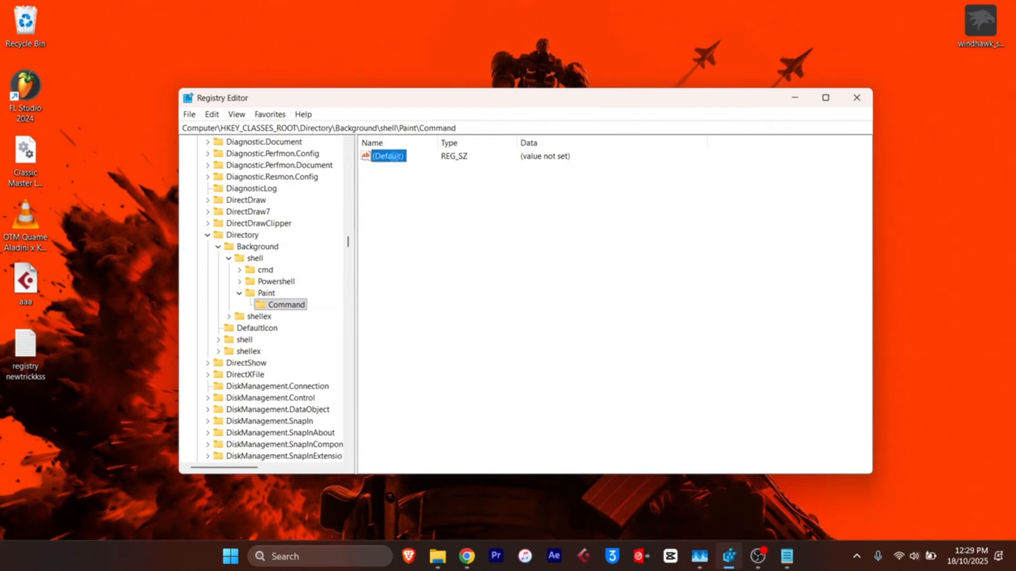
pyautogui.moveTo(395, 161); pyautogui.dragTo(541, 188)
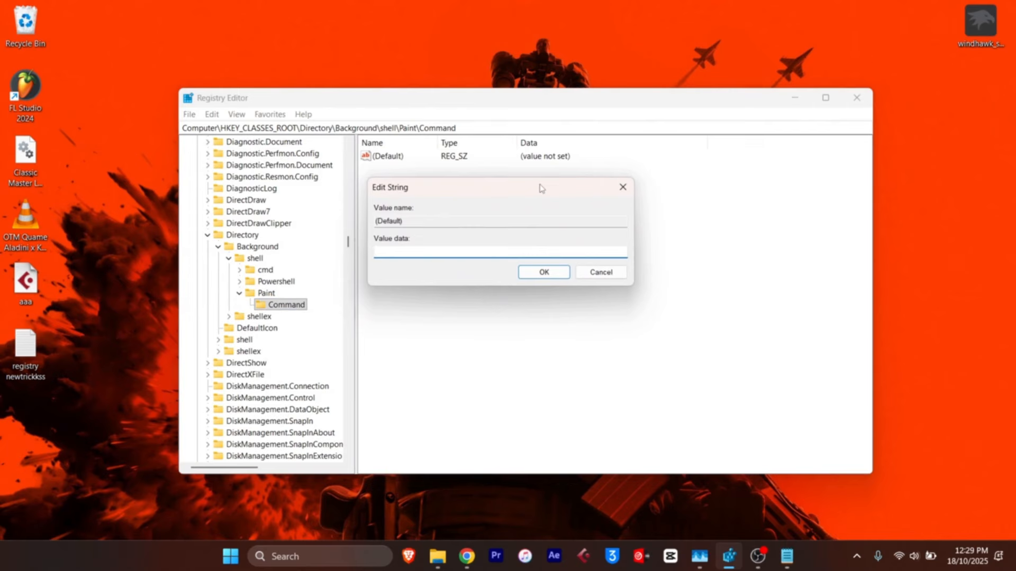
pyautogui.write('mspaint.exe')
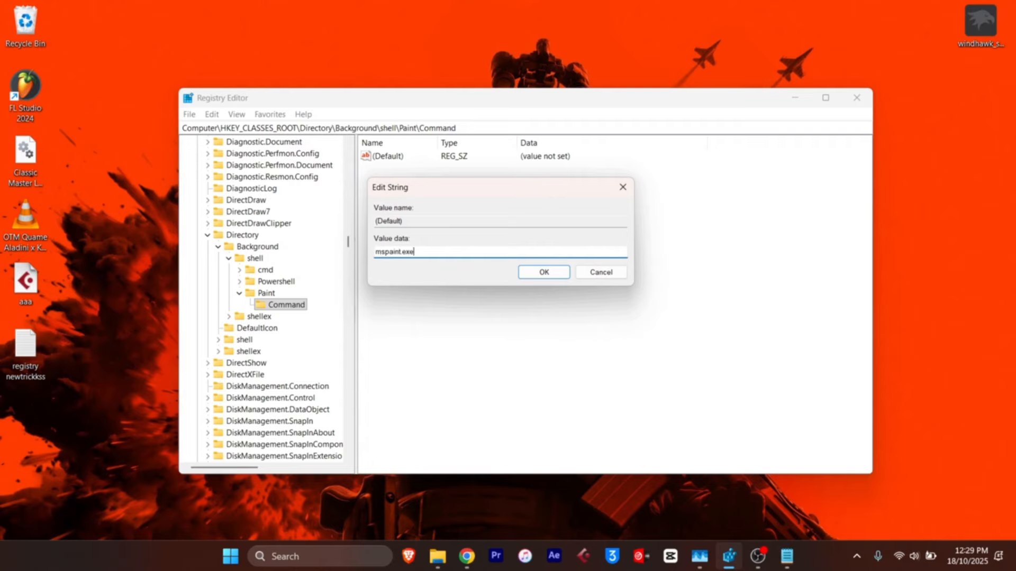
pyautogui.click(543, 272)
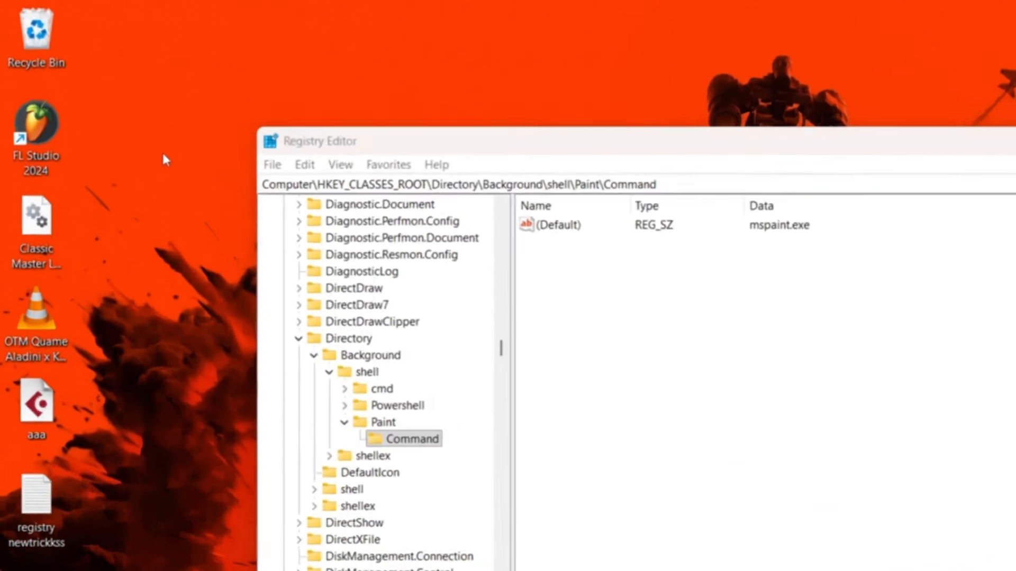
# Test the new Paint entry in the desktop's context menu by launching Paint from it, and close Paint
pyautogui.rightClick(113, 105)
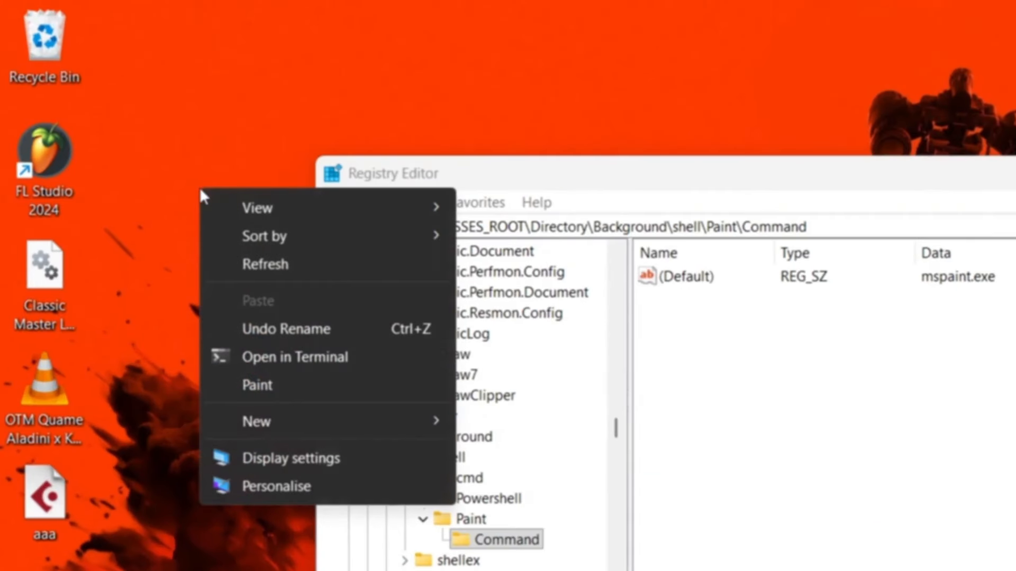
pyautogui.click(268, 383)
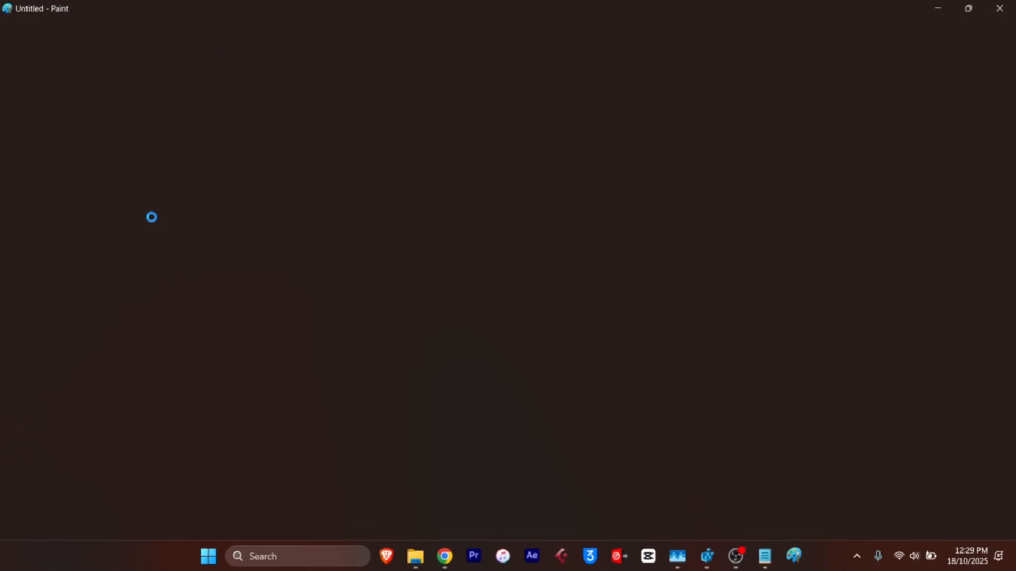
pyautogui.click(1000, 8)
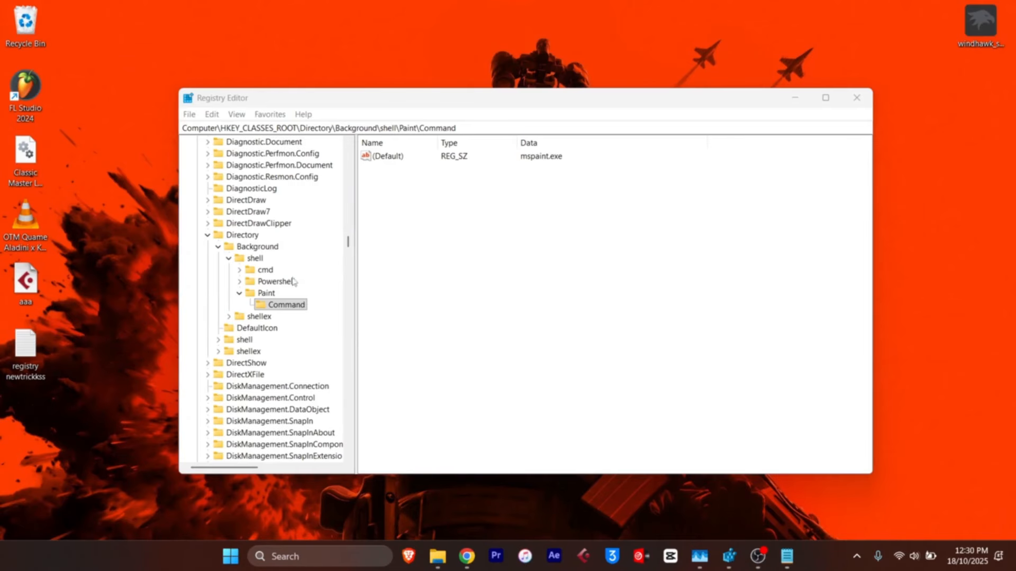
# Create a key named VLC under HKEY_CLASSES_ROOT\Directory\Background\shell
pyautogui.click(253, 259)
pyautogui.rightClick(254, 260)
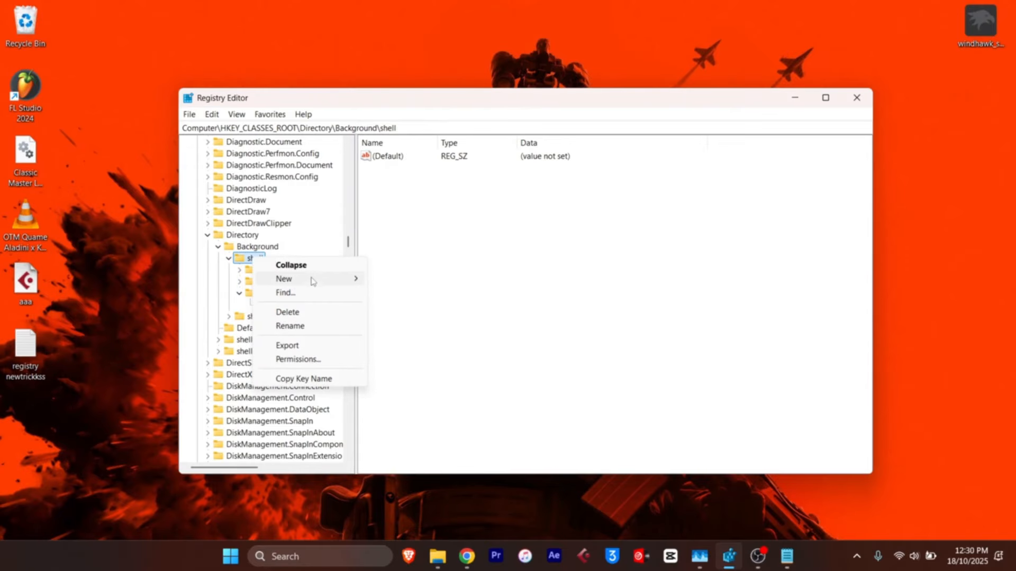
pyautogui.moveTo(332, 278)
pyautogui.click(392, 279)
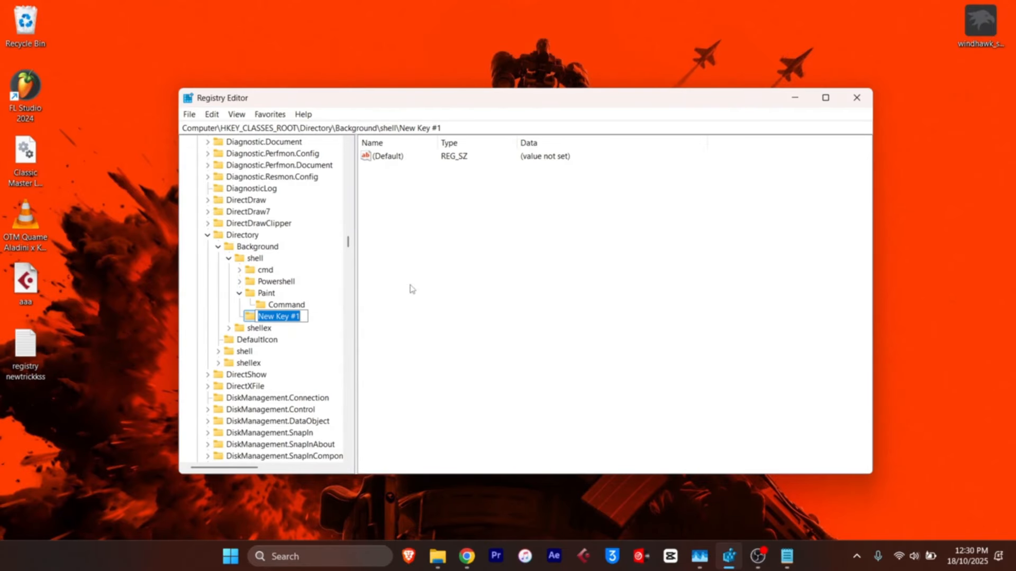
pyautogui.write('VLC')
pyautogui.press('Return')
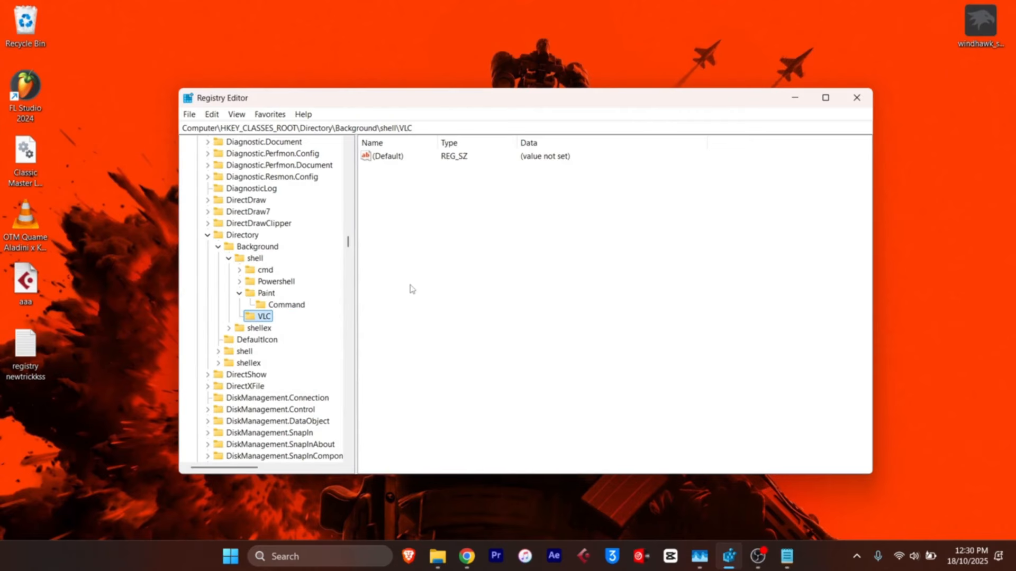
# Create a subkey named command inside the VLC key
pyautogui.rightClick(261, 322)
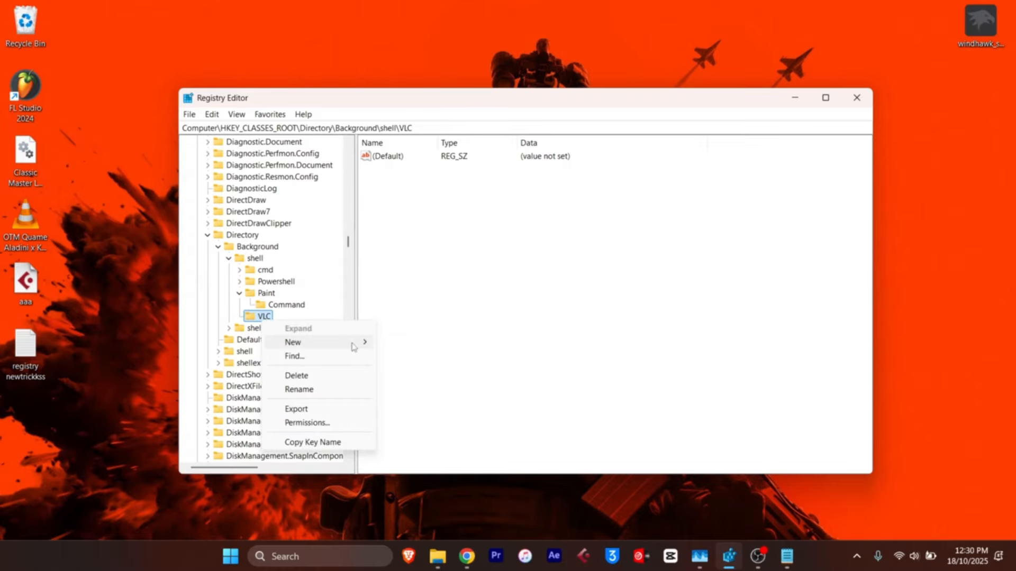
pyautogui.moveTo(339, 342)
pyautogui.click(403, 342)
pyautogui.press('BackSpace')
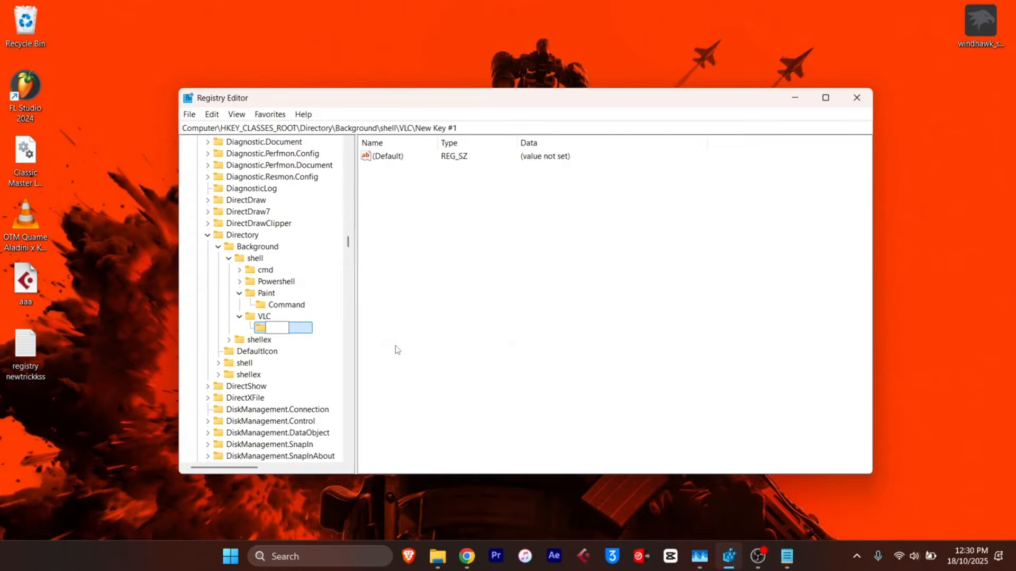
pyautogui.write('command')
pyautogui.press('Return')
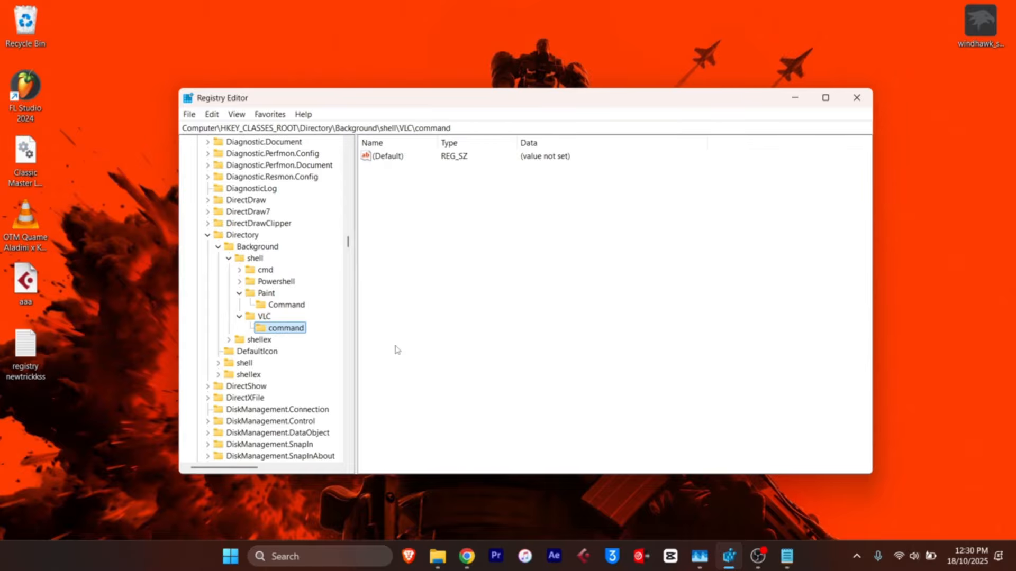
# Set the value data of the VLC command key's (Default) string to vlc.exe
pyautogui.doubleClick(396, 159)
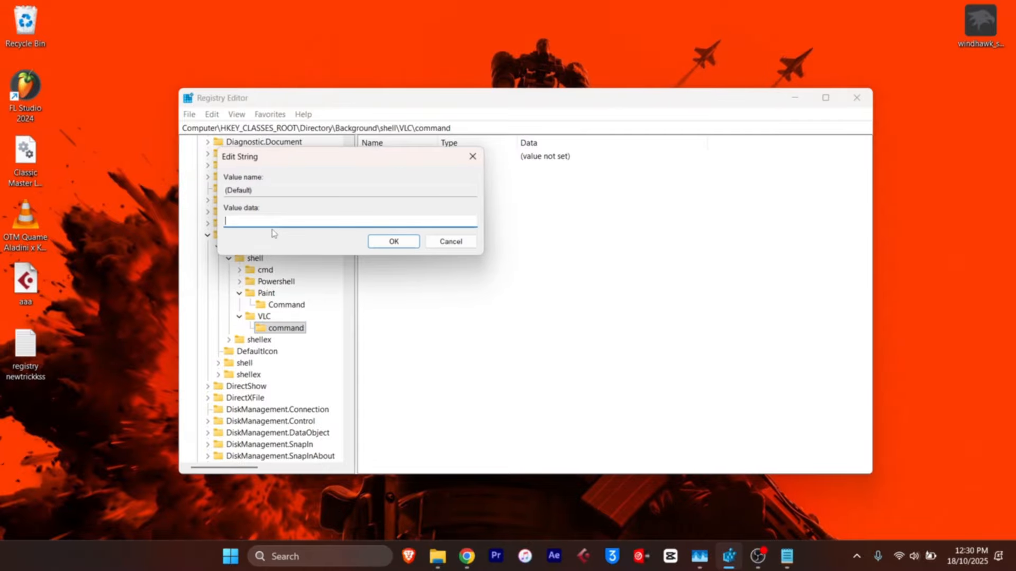
pyautogui.write('vlc.exe')
pyautogui.click(394, 241)
# Test the new VLC entry in the desktop's context menu by launching VLC media player, and refresh the desktop
pyautogui.rightClick(111, 98)
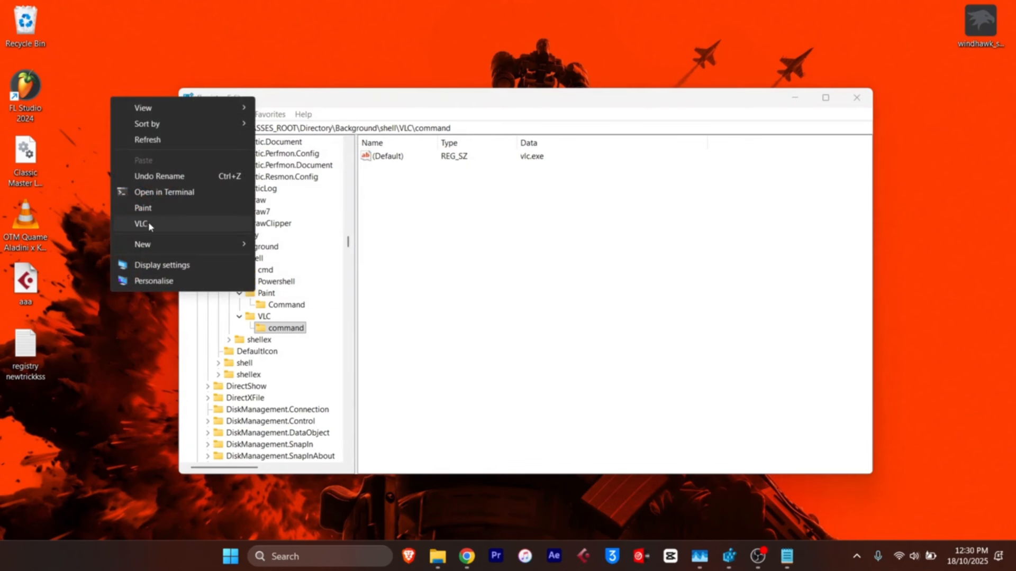
pyautogui.click(149, 227)
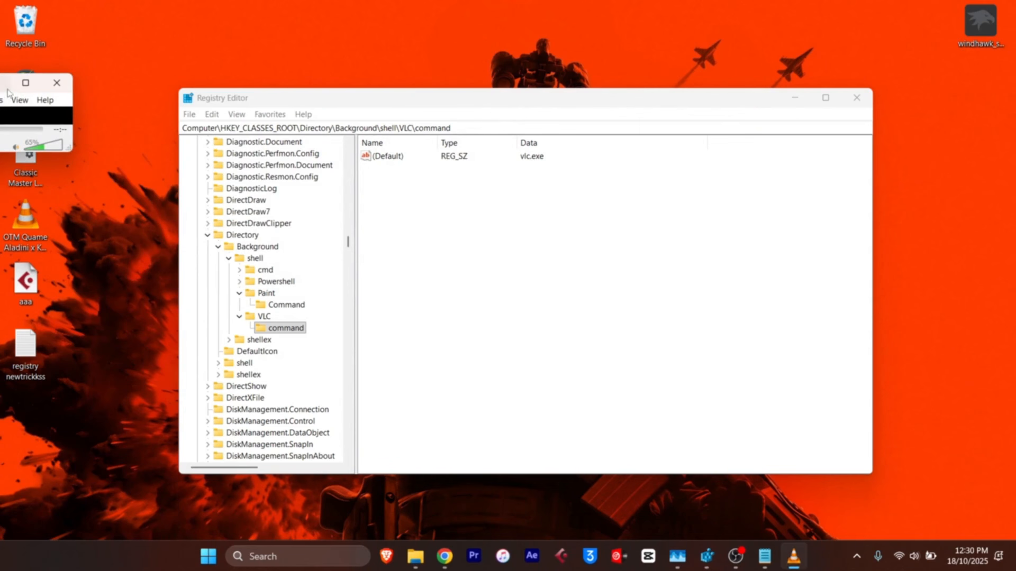
pyautogui.click(46, 73)
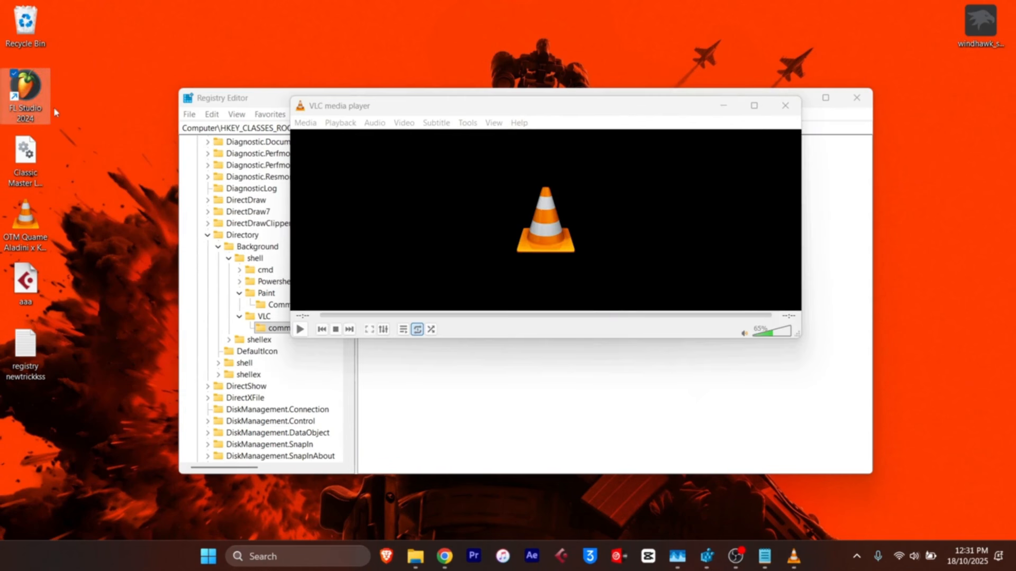
pyautogui.rightClick(228, 30)
pyautogui.click(282, 75)
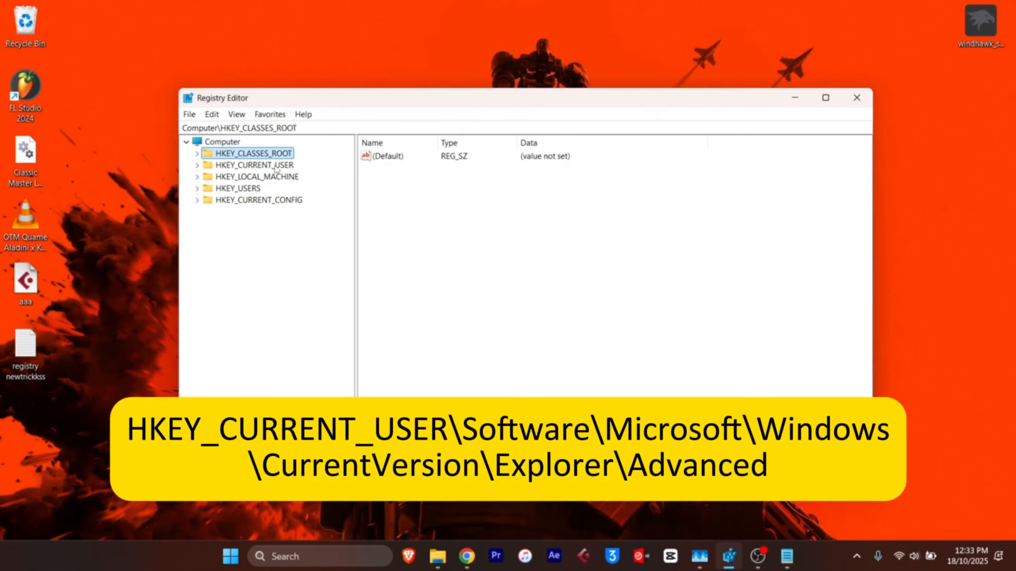
# Expand the registry tree to HKEY_CURRENT_USER\Software\Microsoft\Windows\CurrentVersion\Explorer\Advanced and select the Advanced key
pyautogui.click(246, 166)
pyautogui.click(198, 166)
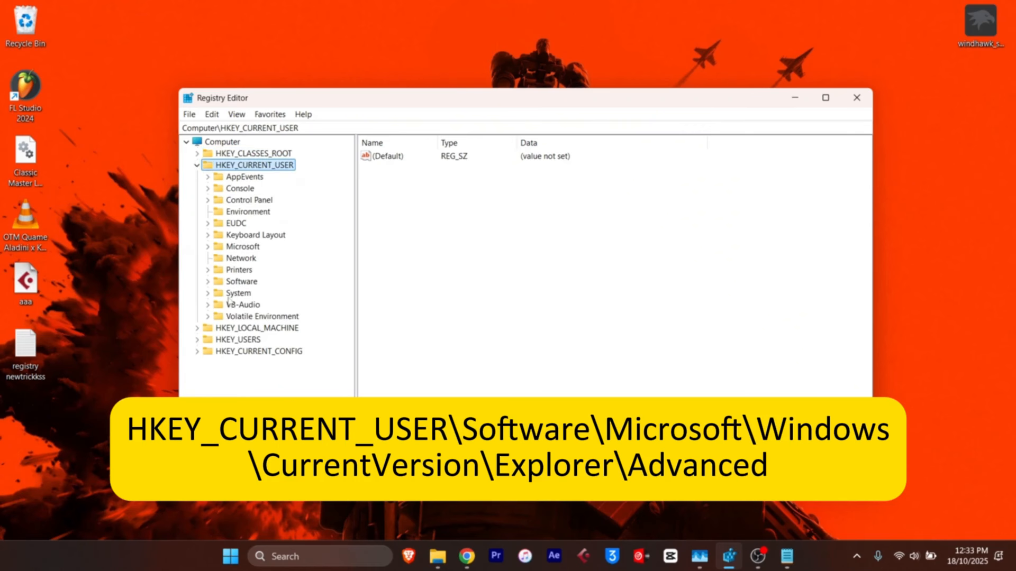
pyautogui.click(208, 282)
pyautogui.scroll(-6, 273, 272)
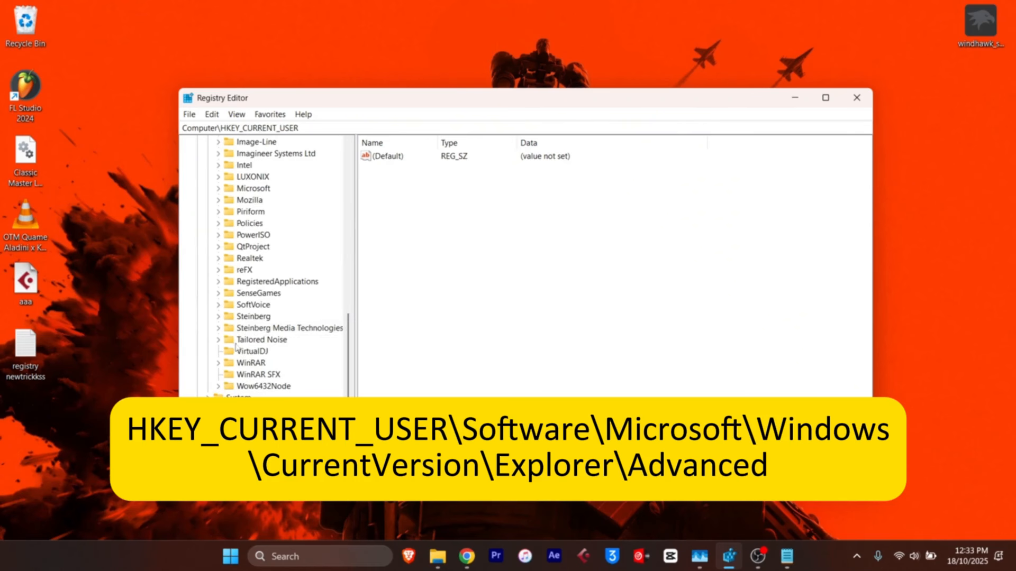
pyautogui.click(218, 189)
pyautogui.scroll(-15, 284, 311)
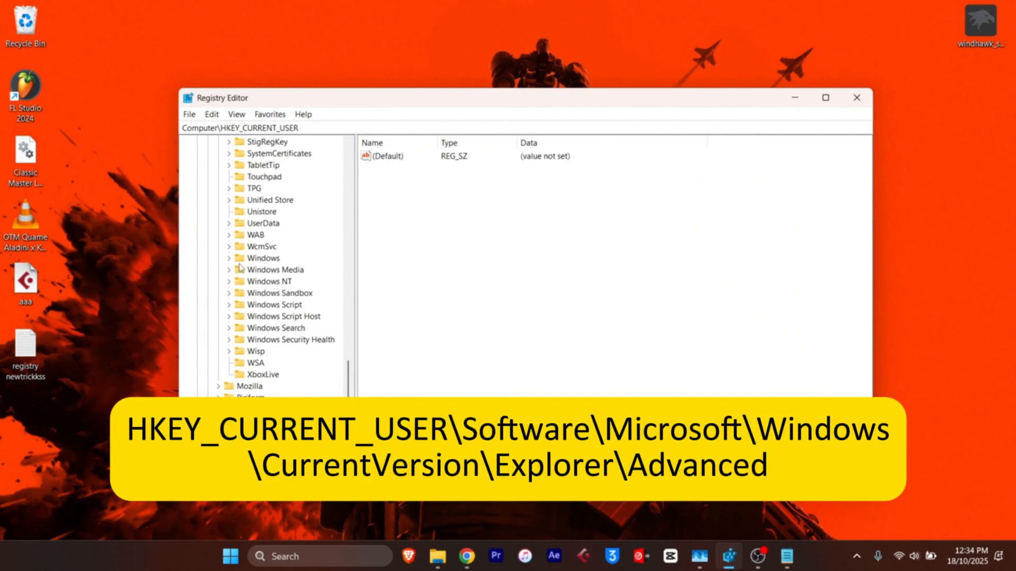
pyautogui.click(228, 258)
pyautogui.click(239, 281)
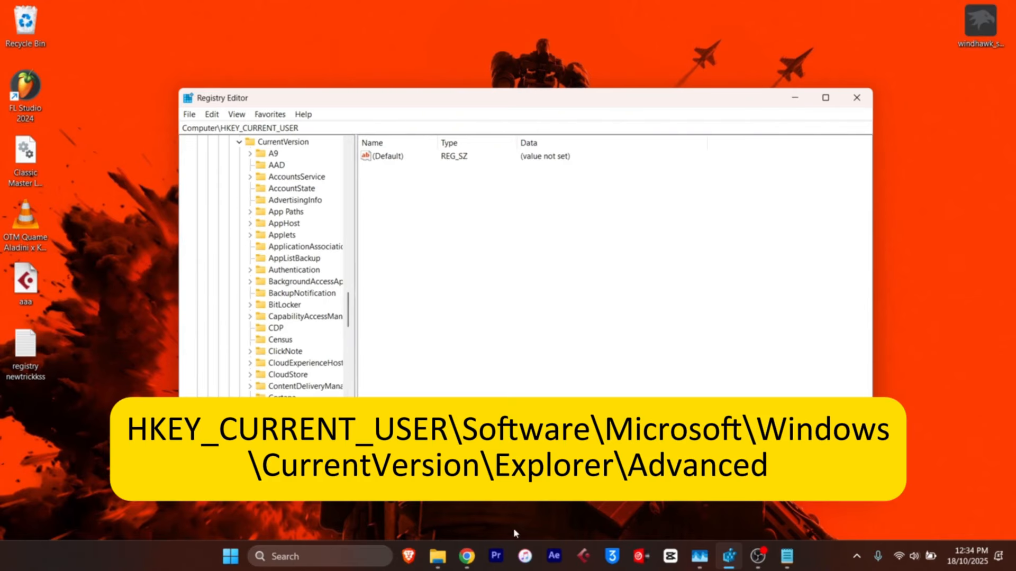
pyautogui.scroll(-6, 254, 275)
pyautogui.click(251, 274)
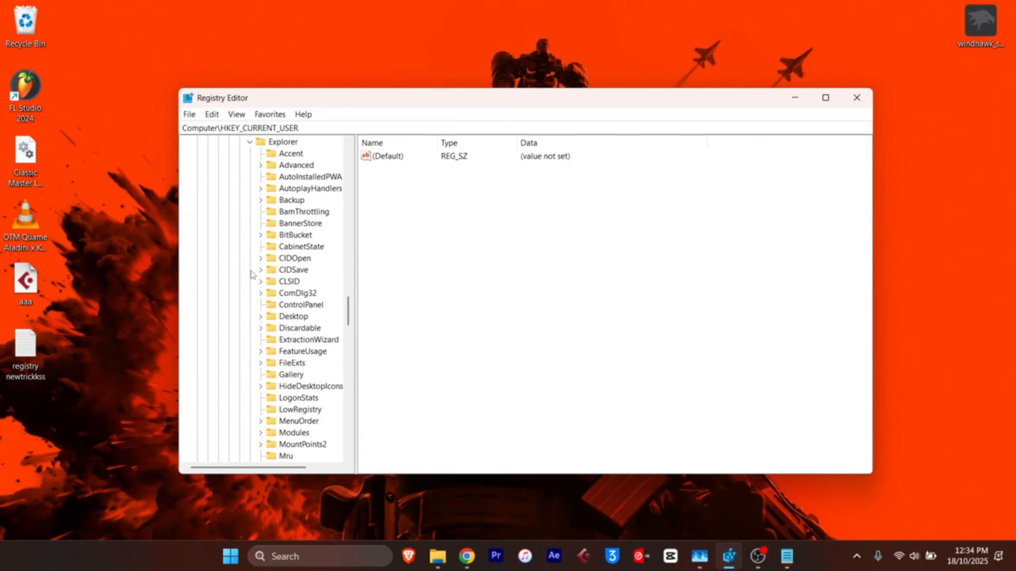
pyautogui.doubleClick(294, 165)
# Create a DWORD (32-bit) value named ShowSecondsInSystemClock in the Advanced key
pyautogui.rightClick(312, 166)
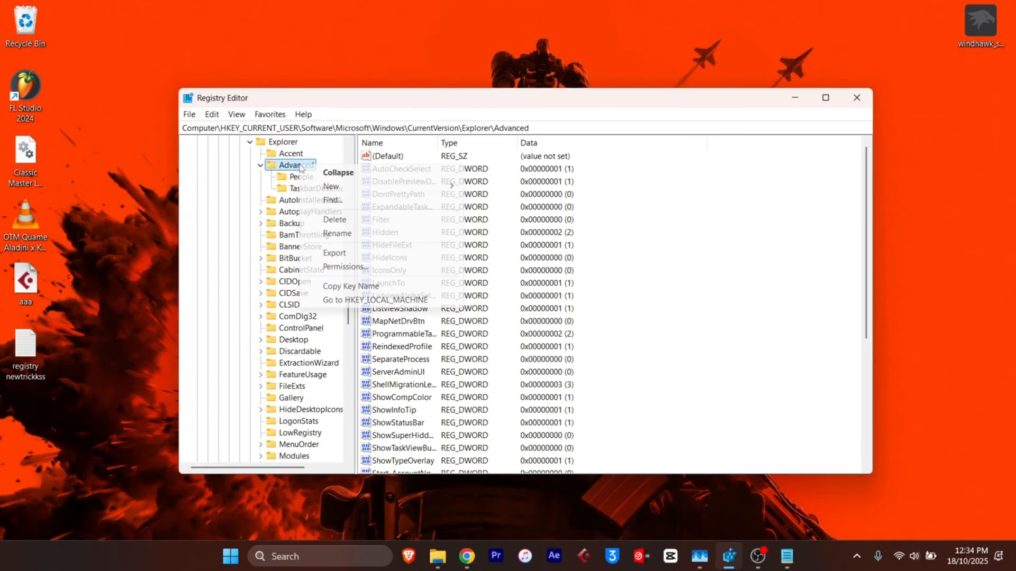
pyautogui.moveTo(424, 186)
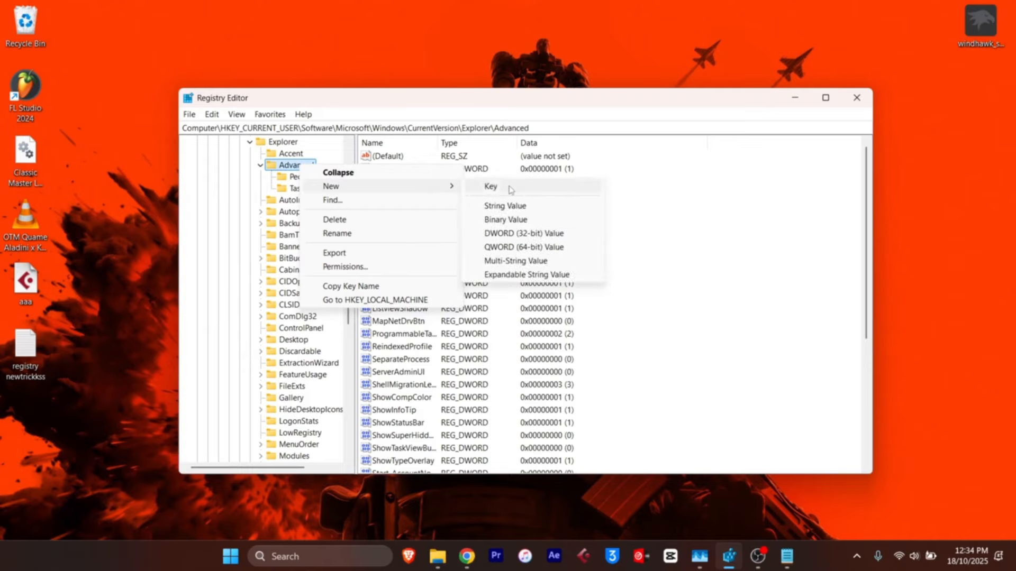
pyautogui.click(534, 234)
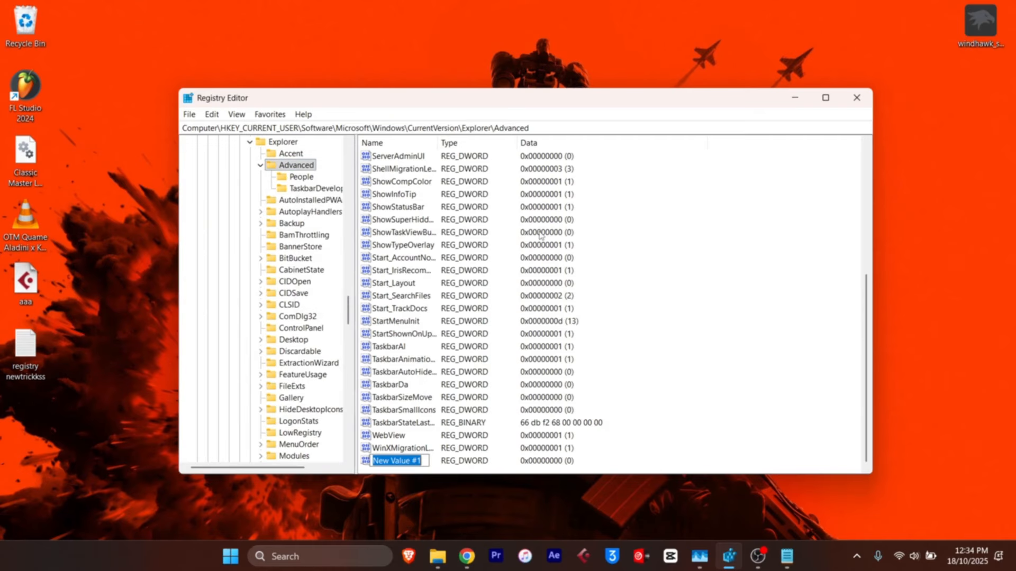
pyautogui.write('ShowSecondsInSystemClock')
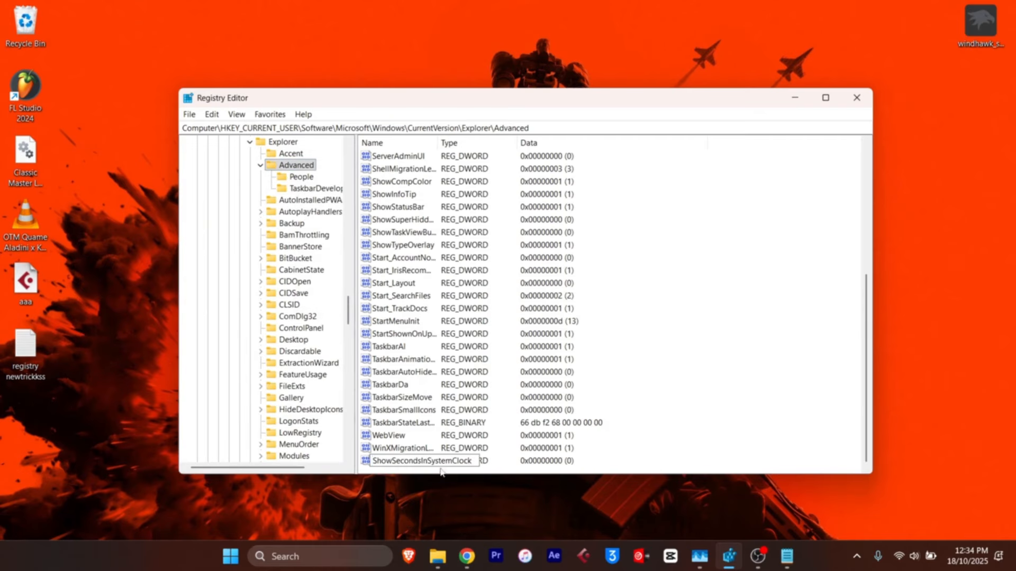
pyautogui.press('Return')
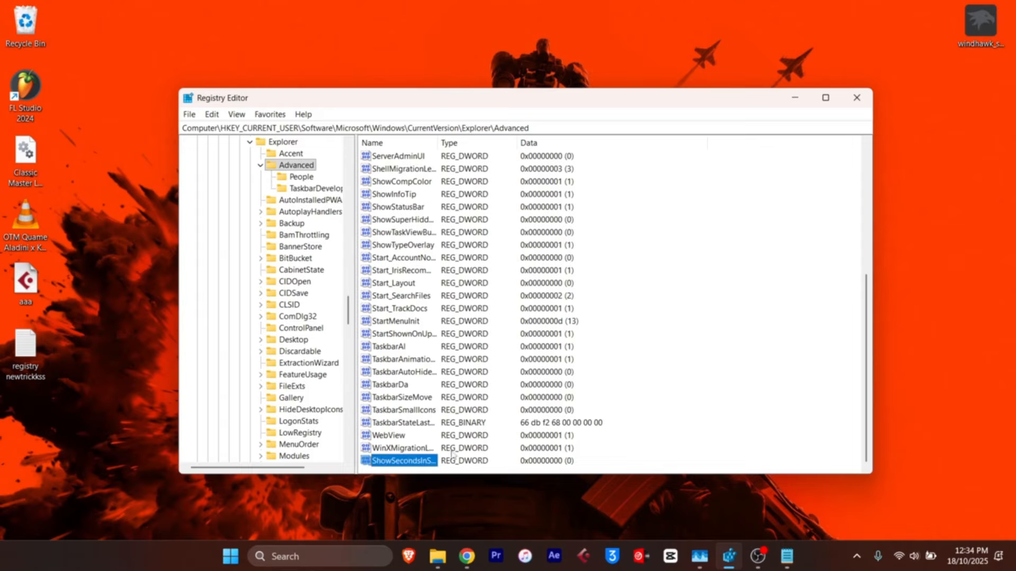
# Set the value data of ShowSecondsInSystemClock to 1 and check the taskbar clock
pyautogui.doubleClick(452, 459)
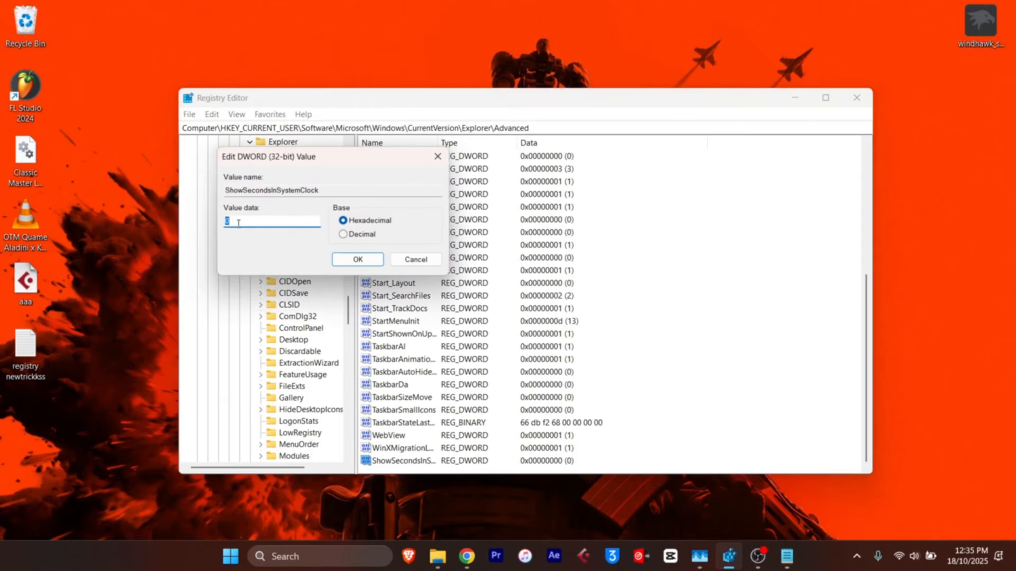
pyautogui.click(363, 262)
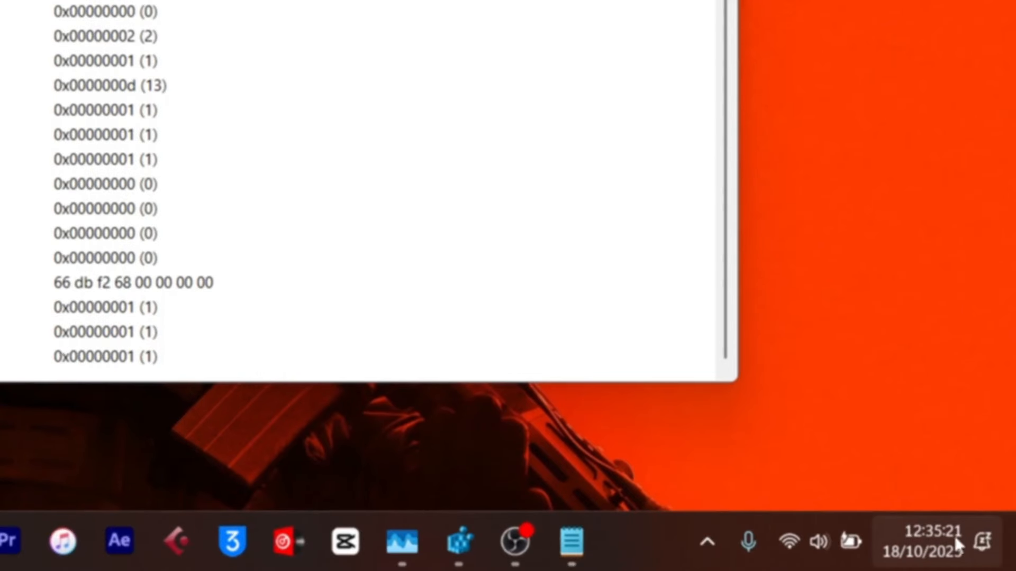
pyautogui.moveTo(936, 533)
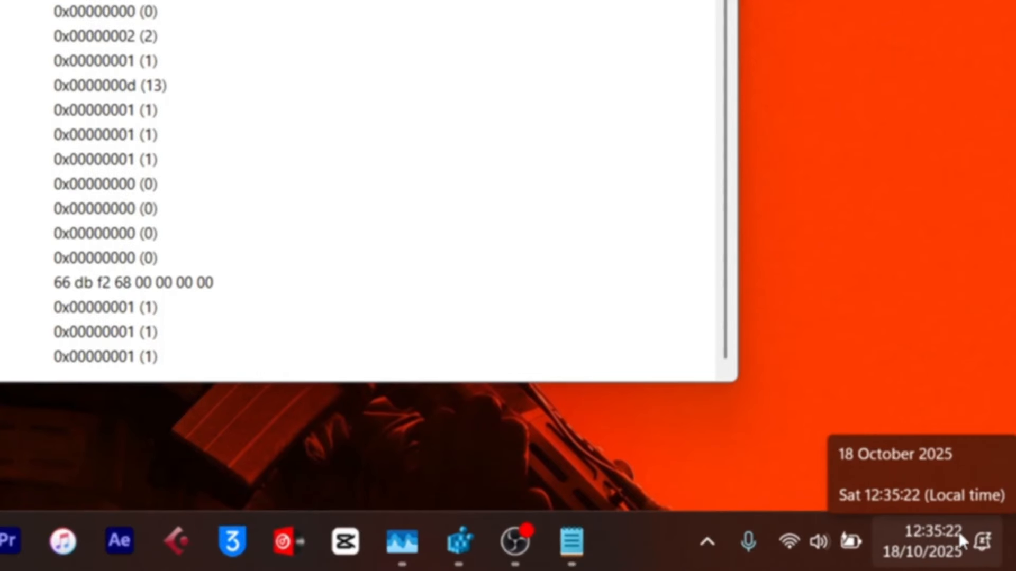